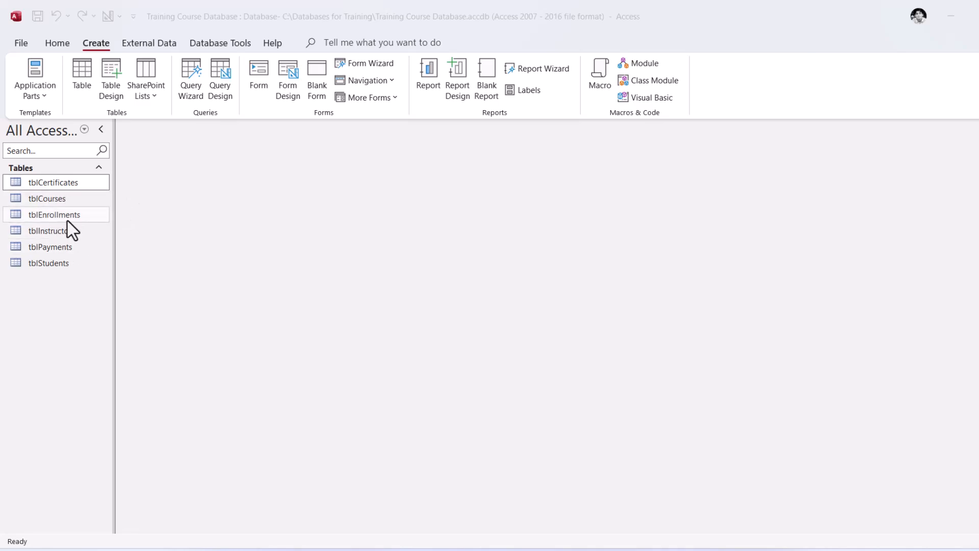
Open the tblCourses table, examine the related enrollment records of the Microsoft Access course, and close the table
left_click(56, 202)
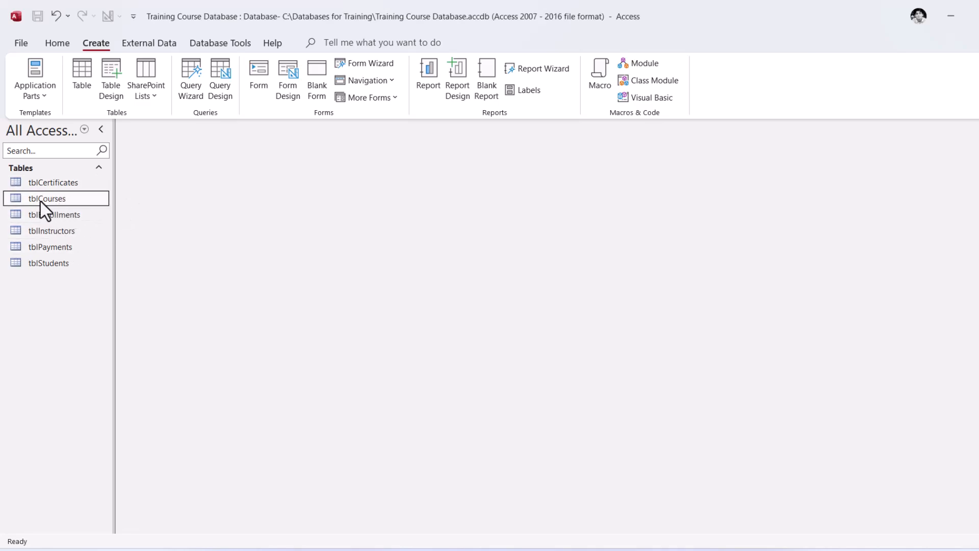
double_click(53, 198)
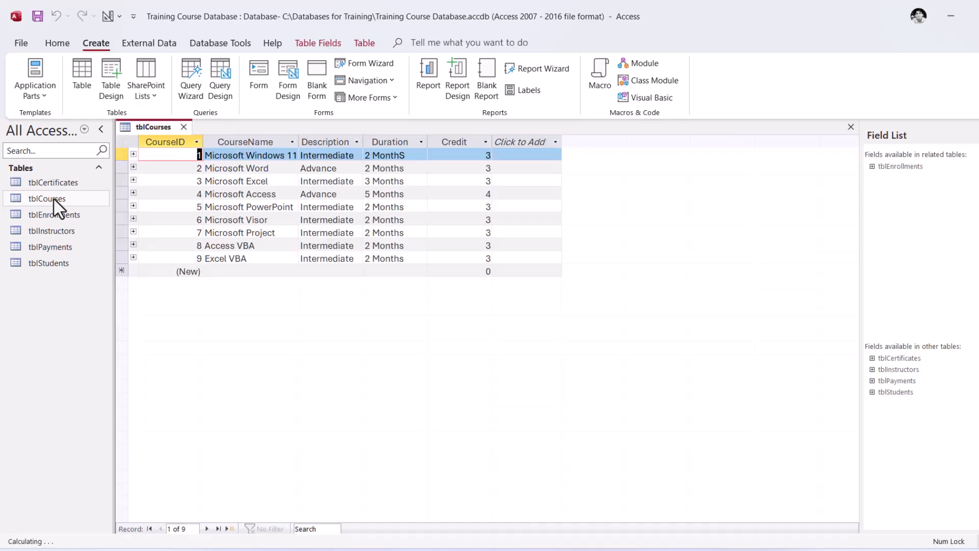
left_click(133, 193)
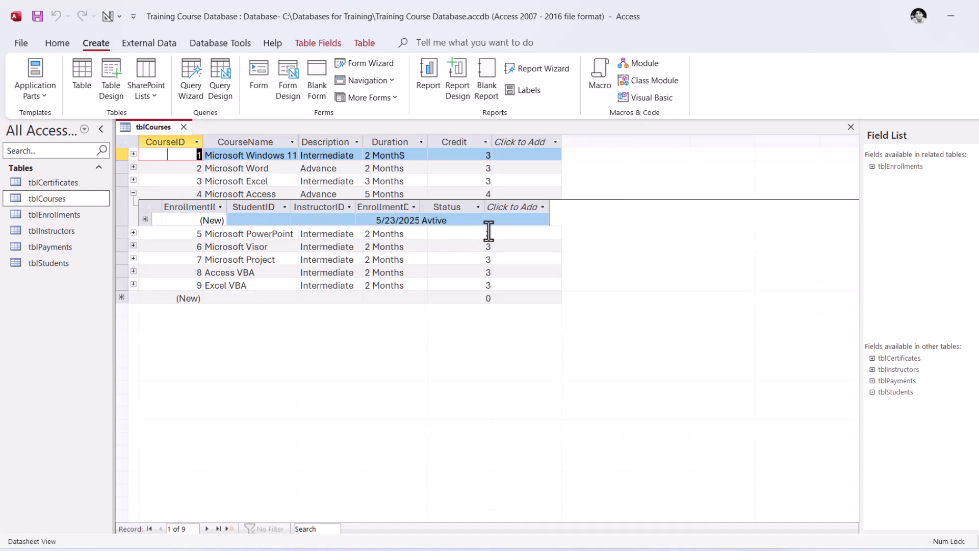
left_click(133, 193)
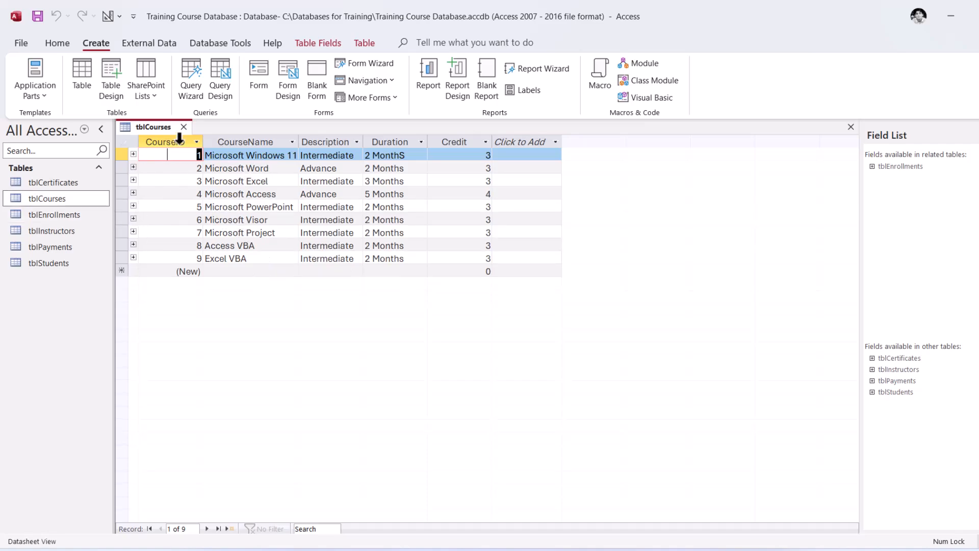
left_click(184, 127)
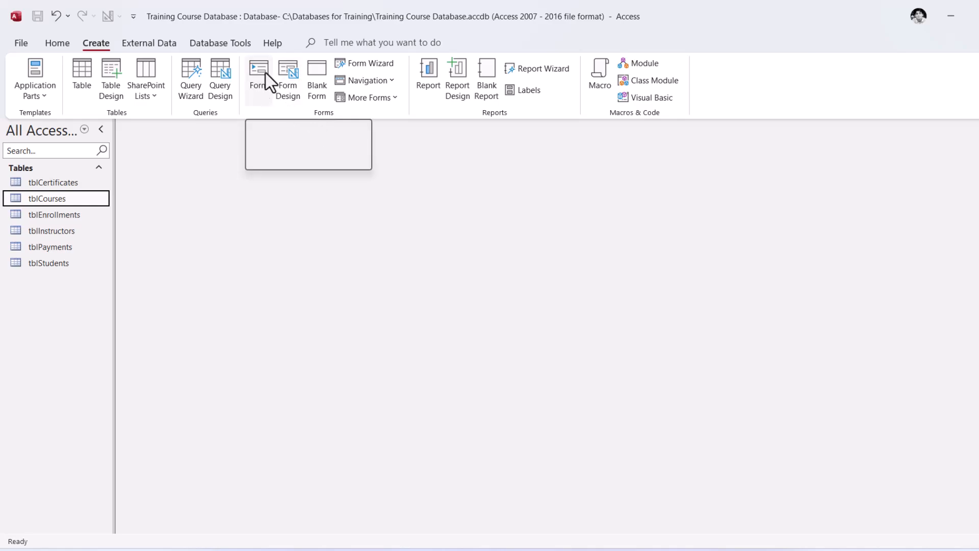
Create a form from the tblCourses table and step through the records in its enrollments subform
left_click(259, 87)
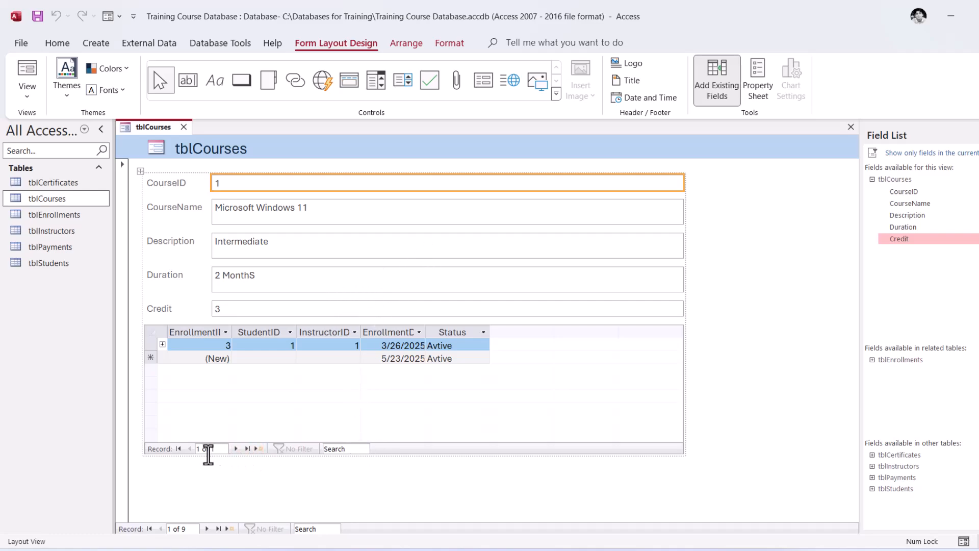
left_click(178, 448)
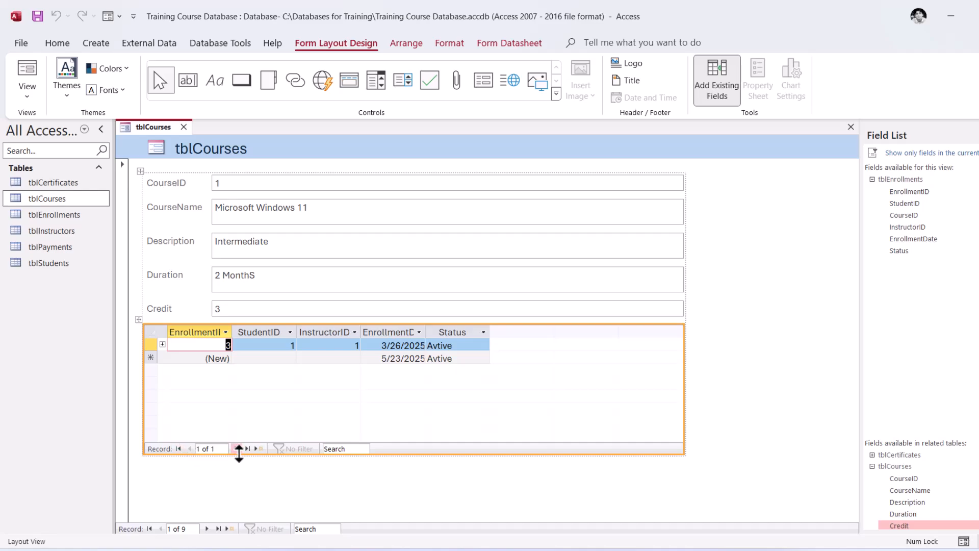
left_click(236, 449)
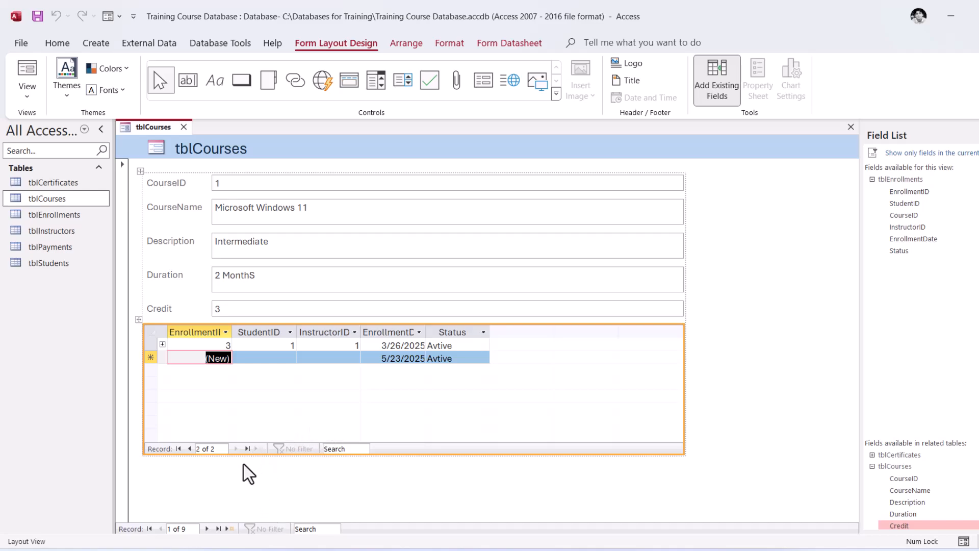
left_click(189, 449)
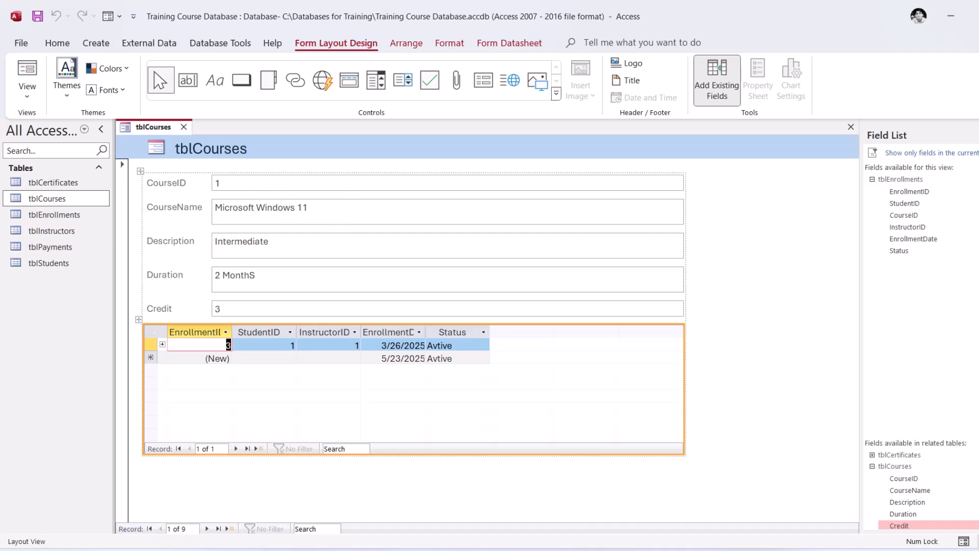
Browse the main form's course records forward to the Microsoft Access course
left_click(191, 529)
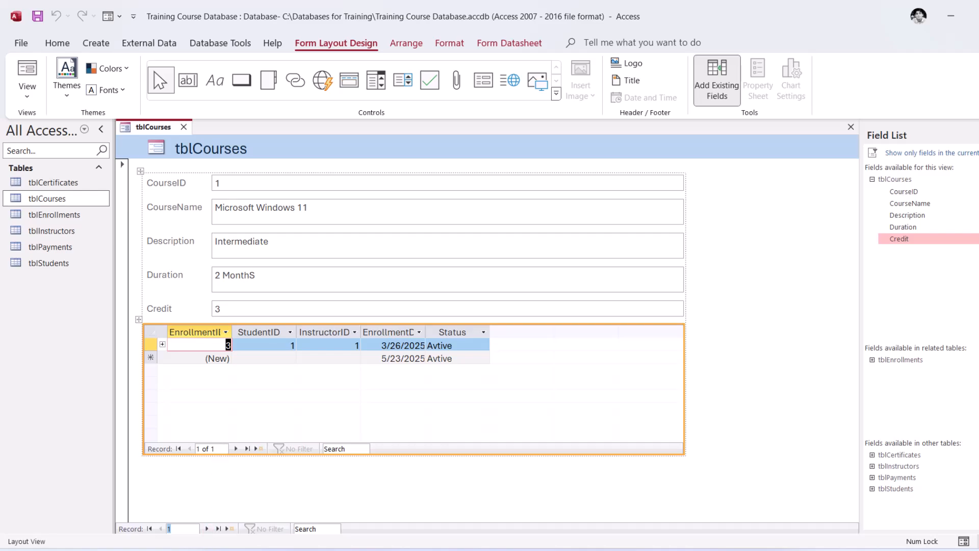
left_click(334, 506)
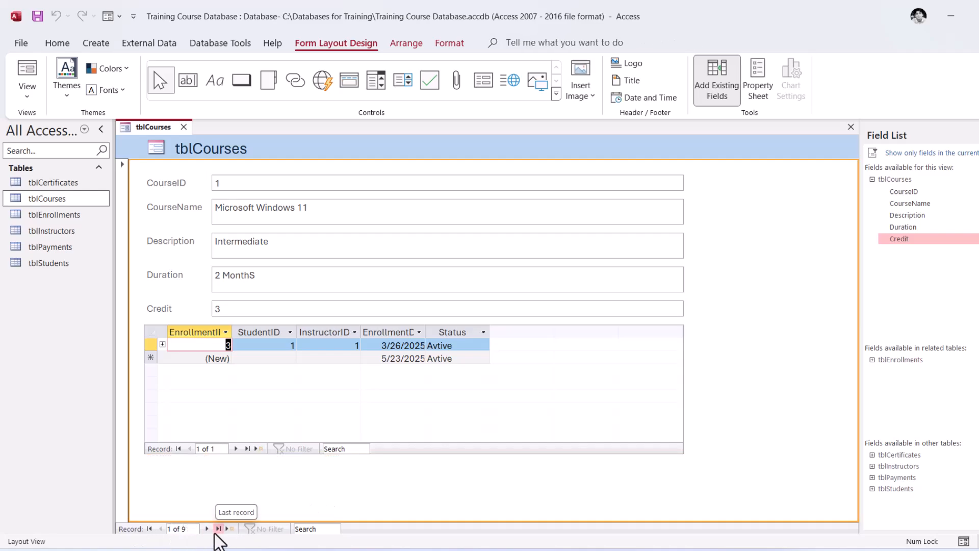
left_click(207, 528)
left_click(206, 529)
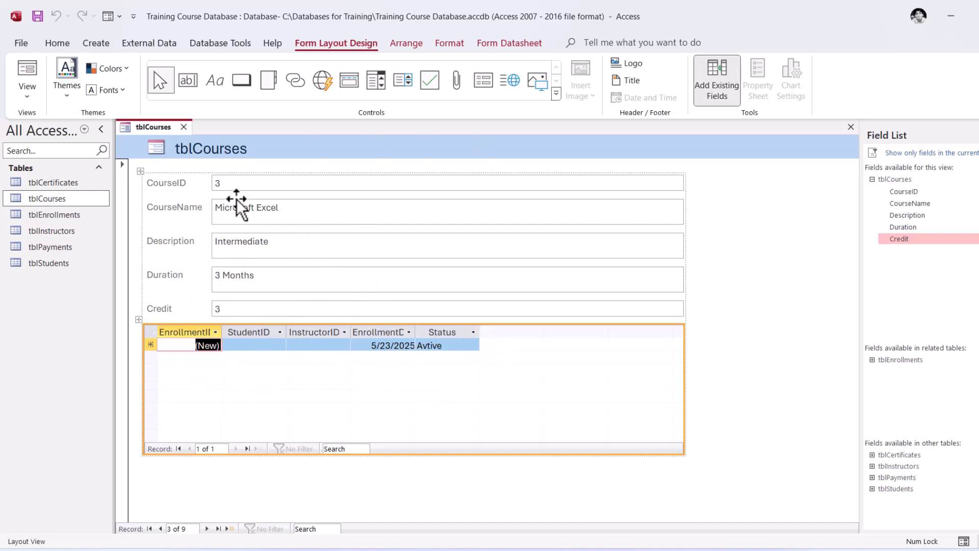
left_click(206, 528)
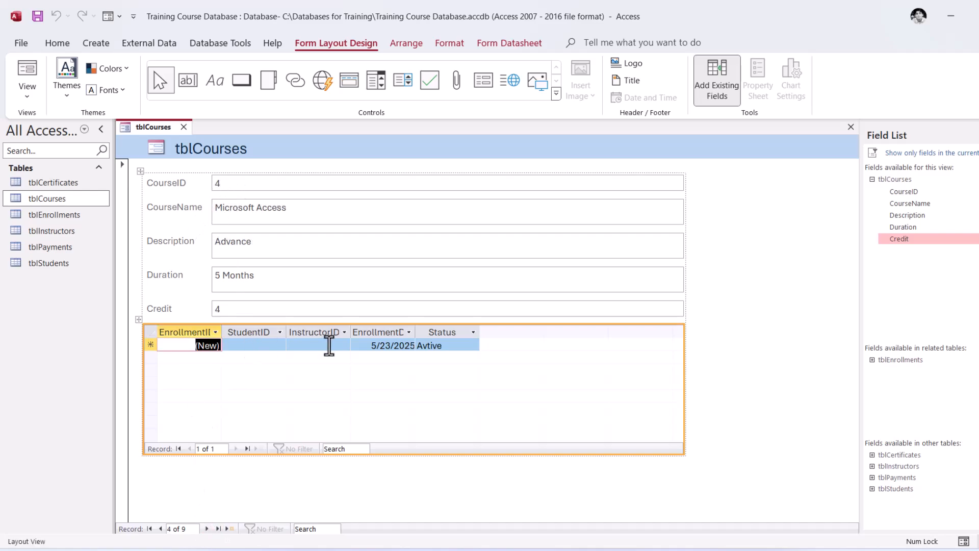
View the StudentID choices available in the enrollments subform for the Microsoft Access course
left_click(247, 346)
left_click(279, 346)
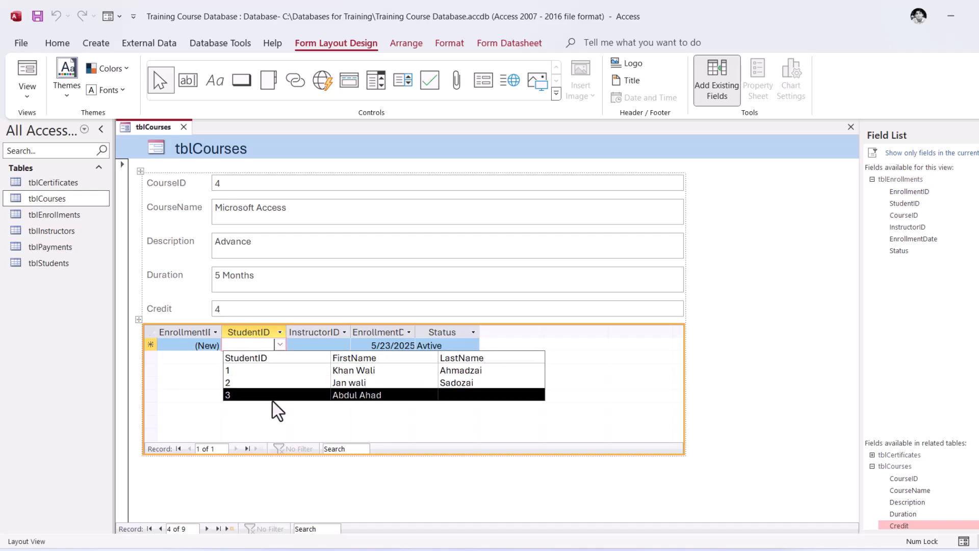
left_click(686, 363)
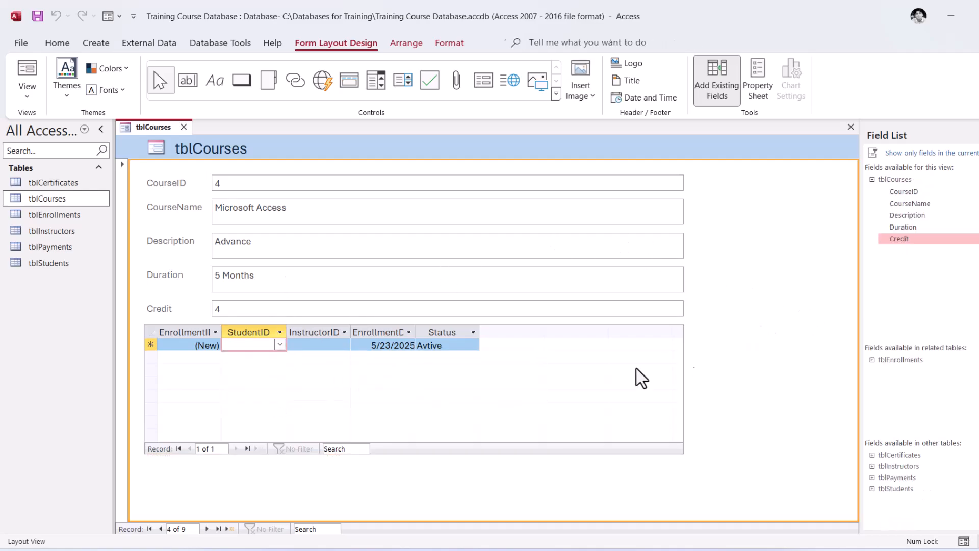
Go to a new blank course record in the form and select its CourseName field
left_click(208, 530)
left_click(208, 530)
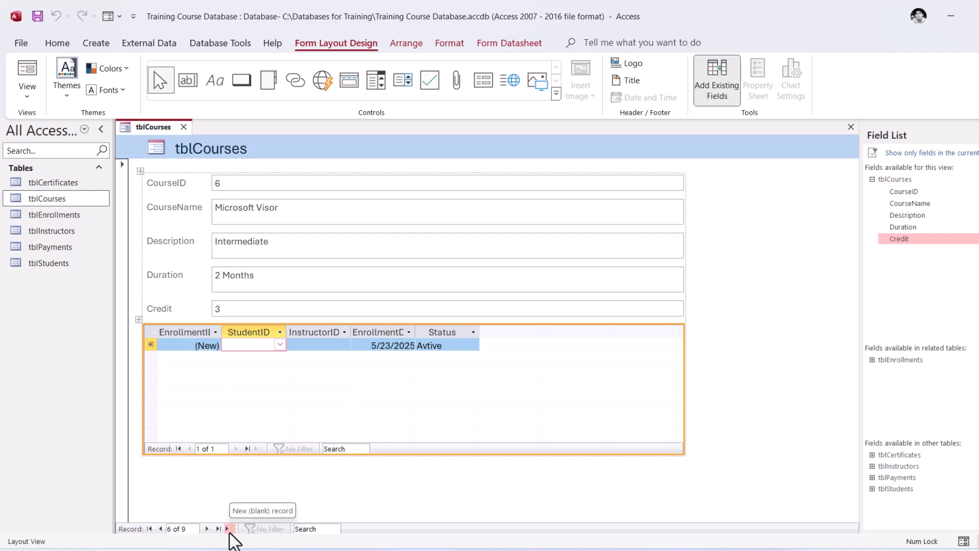
left_click(229, 529)
left_click(236, 214)
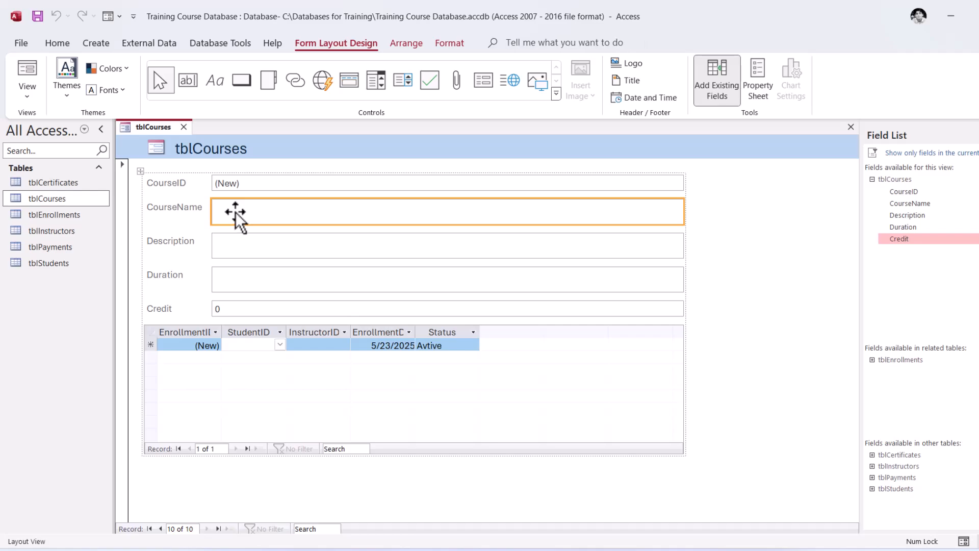
Check the blank record in Form View and return the form to Layout View
left_click(28, 92)
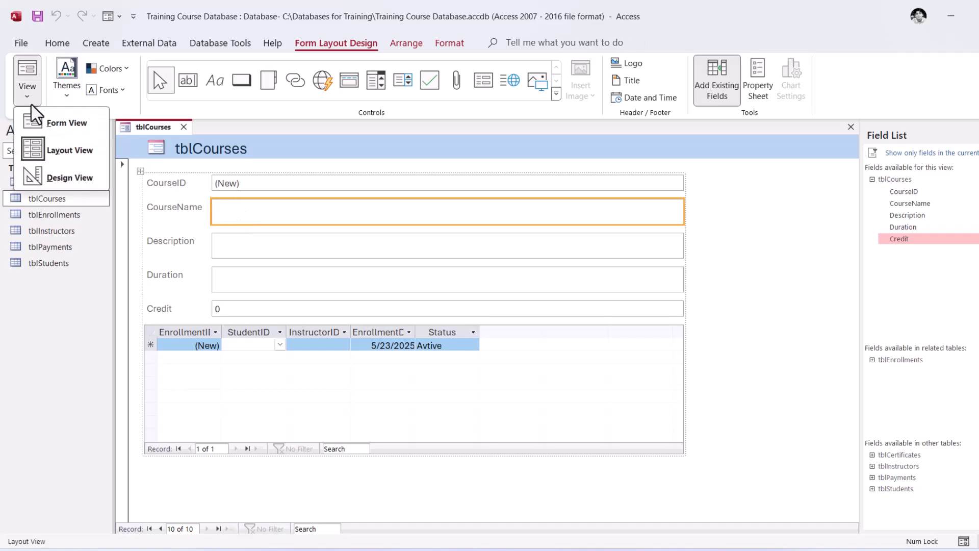
left_click(61, 126)
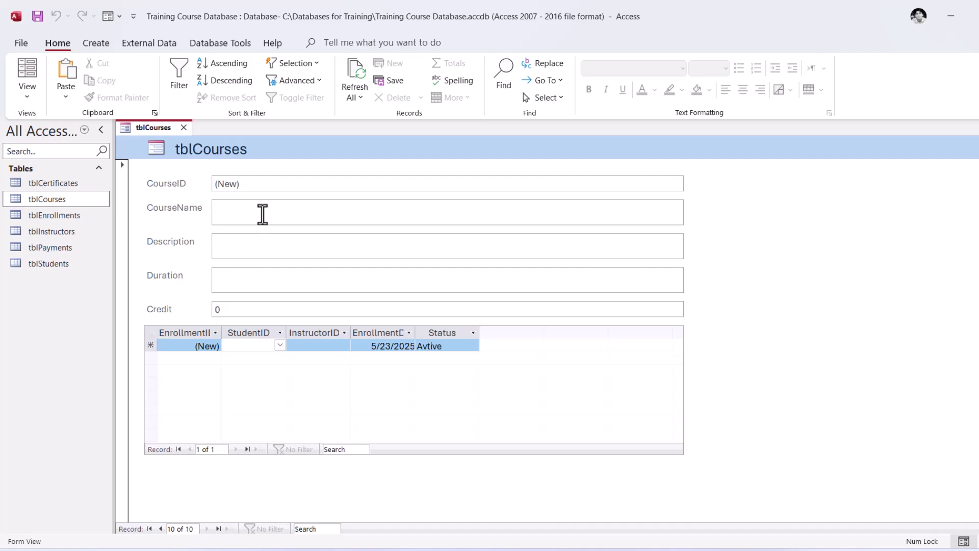
left_click(263, 214)
left_click(29, 99)
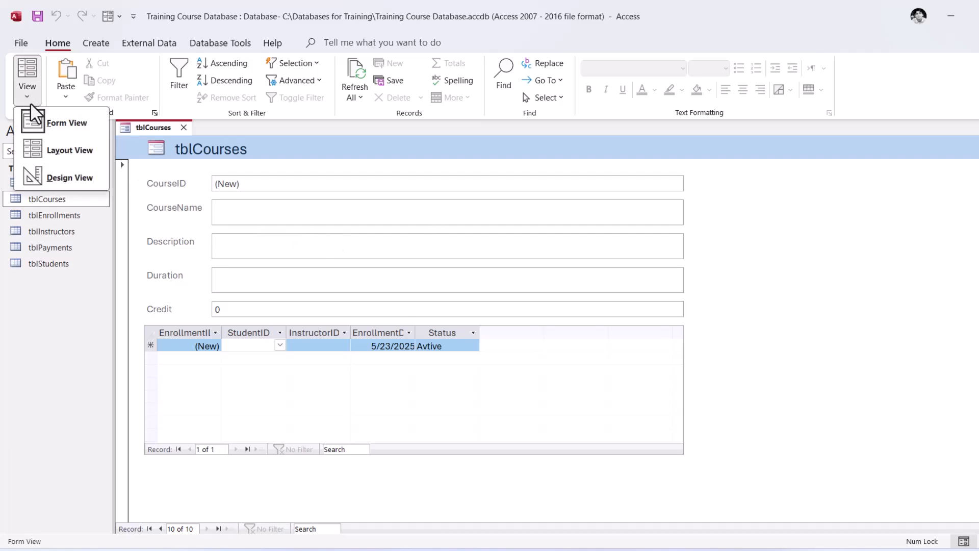
left_click(75, 153)
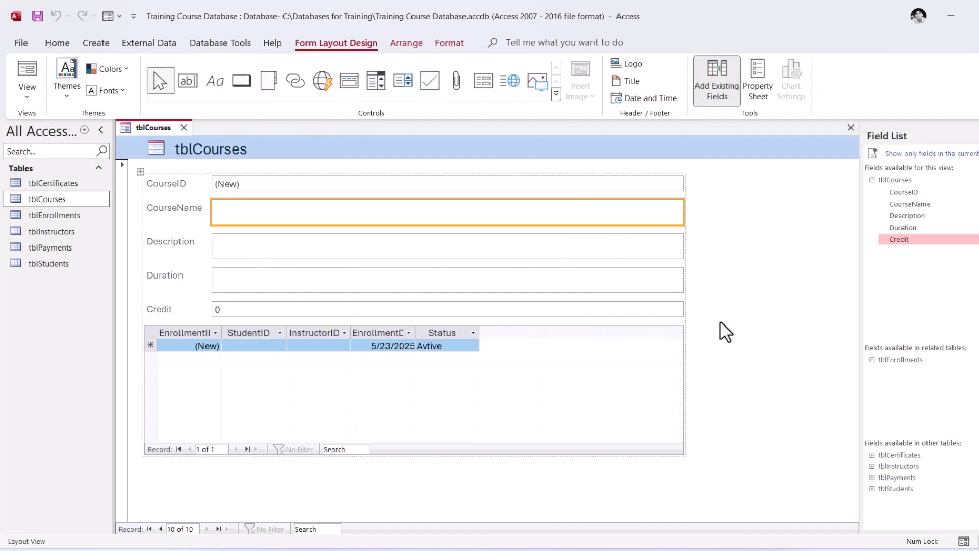
Narrow the CourseID, CourseName, Description, Duration and Credit boxes together to just past the subform's Status column
left_click(676, 289)
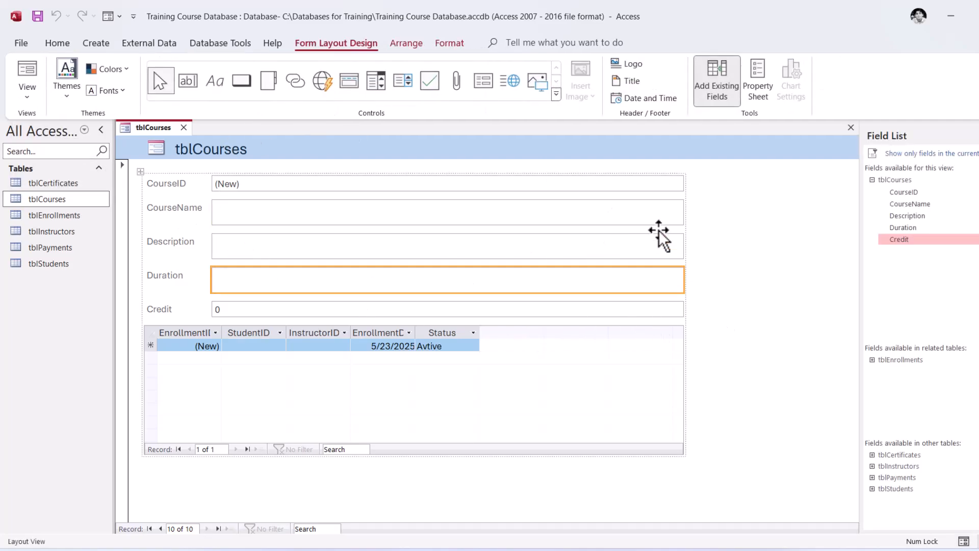
left_click(463, 212)
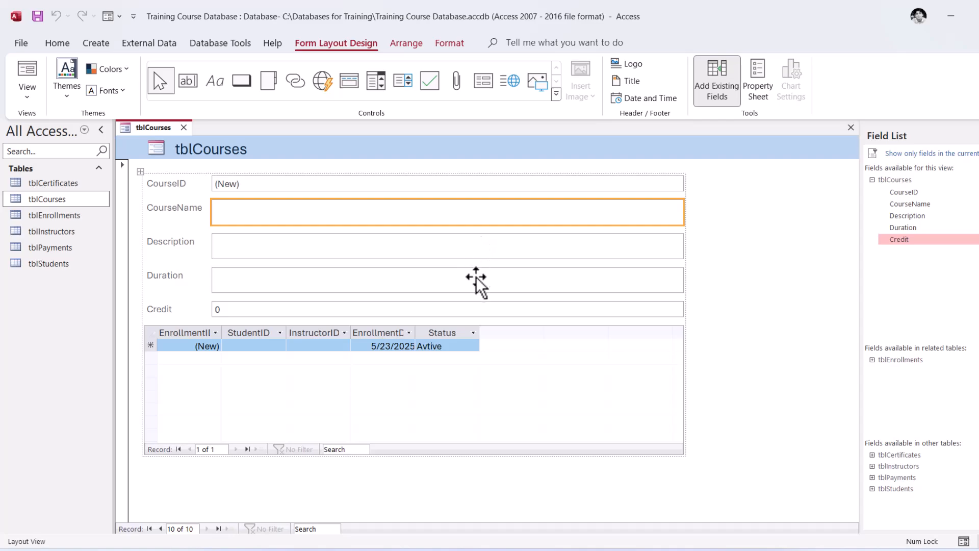
left_click(474, 253, "shift")
left_click(476, 286, "shift")
left_click(479, 308, "shift")
left_click(581, 184, "shift")
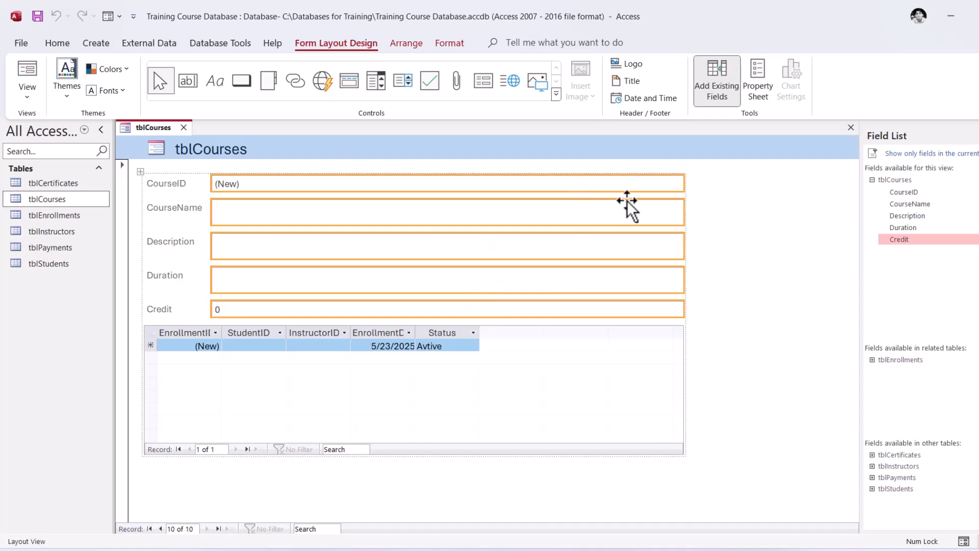
left_click_drag(683, 214, 519, 221)
left_click(596, 273)
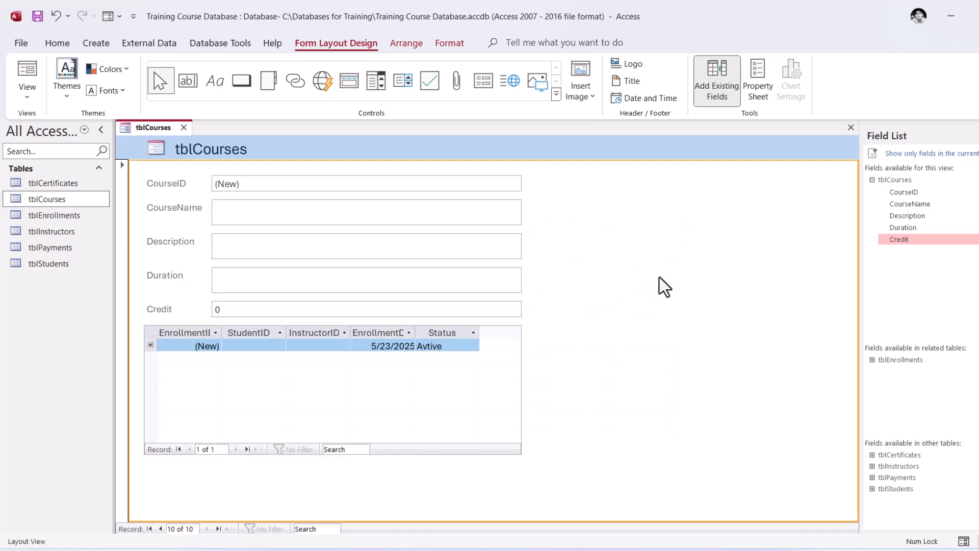
Widen the enrollments subform together with the course fields above it, well beyond the Status column
left_click(506, 372)
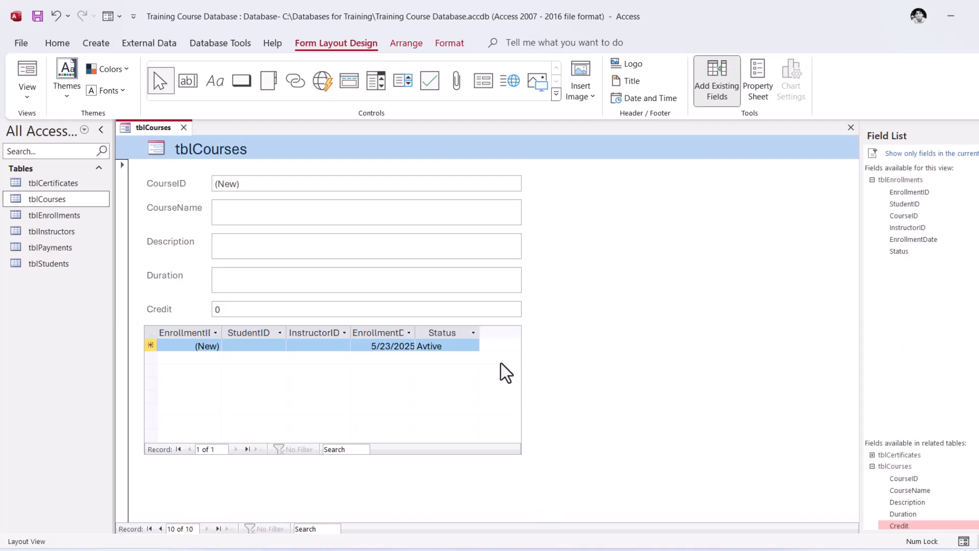
left_click_drag(522, 380, 693, 382)
left_click(768, 291)
Switch the tblCourses form from Layout View to Form View
left_click(173, 312)
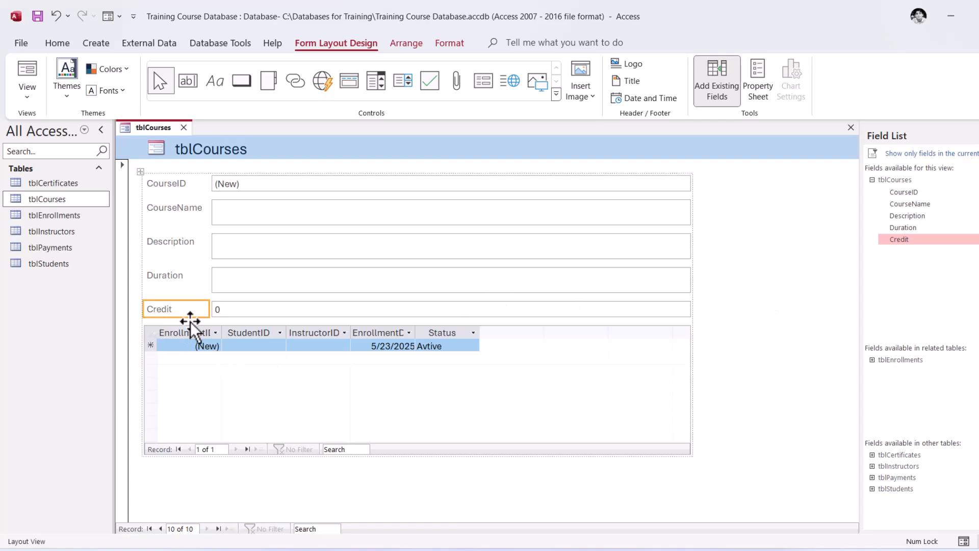
left_click(192, 339)
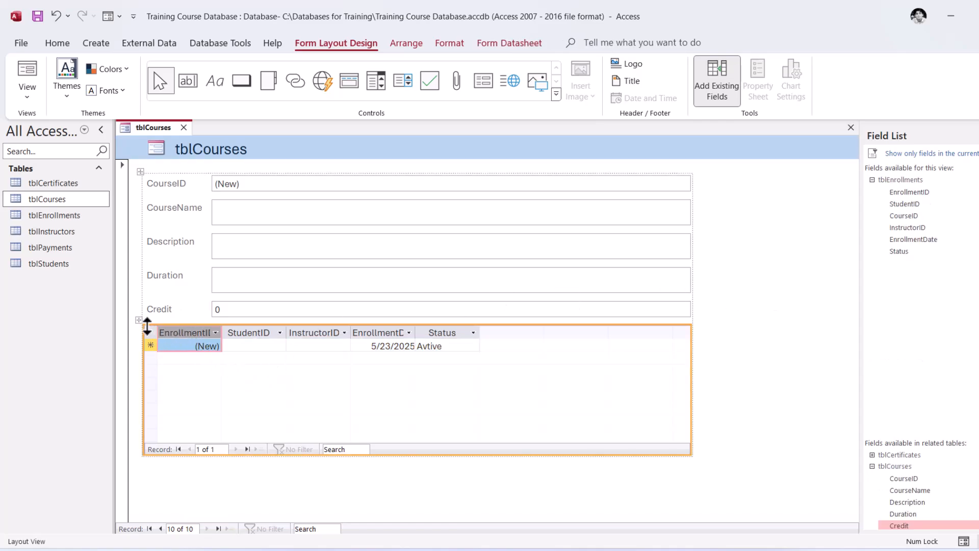
right_click(139, 319)
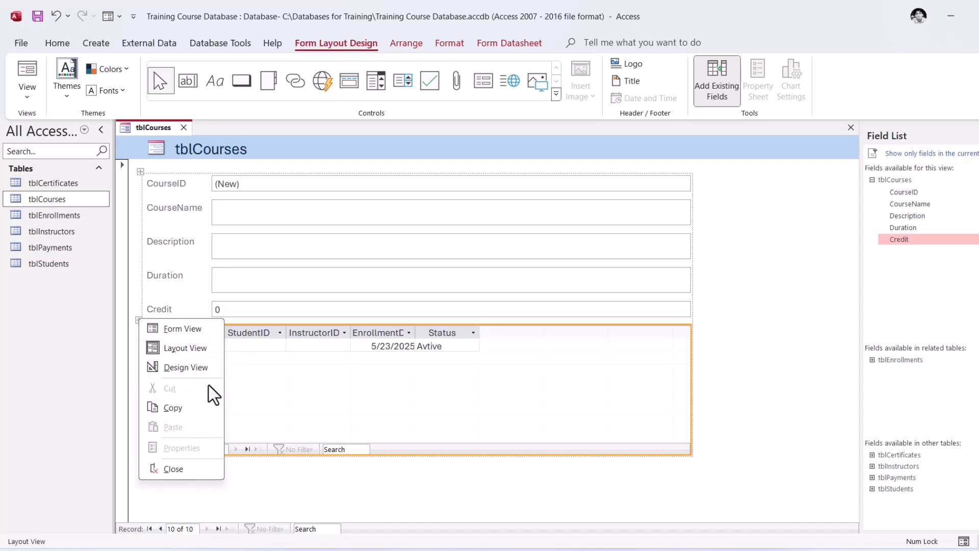
left_click(186, 329)
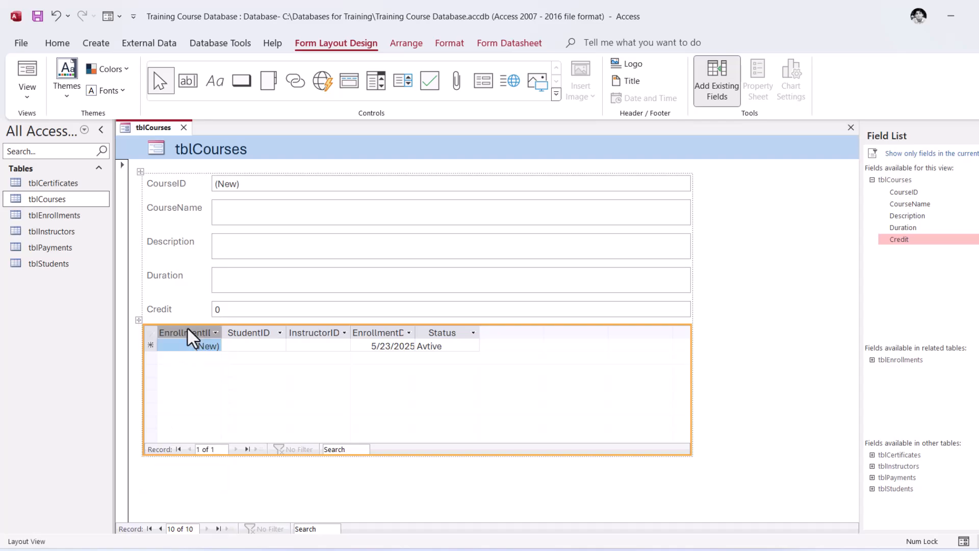
Enter a new course record with CourseName STATA, Duration 3 Months and Credit 4, and move into its enrollments subform
left_click(244, 216)
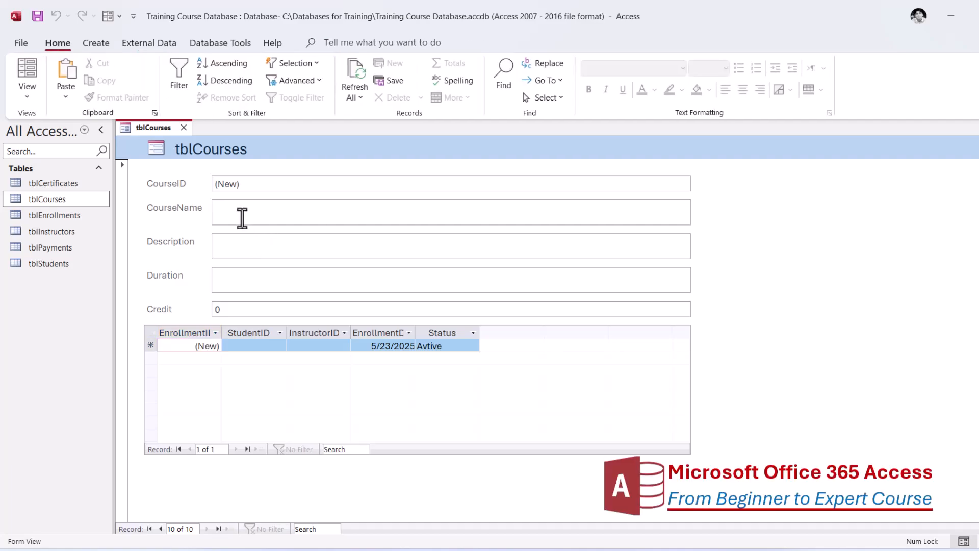
type("S")
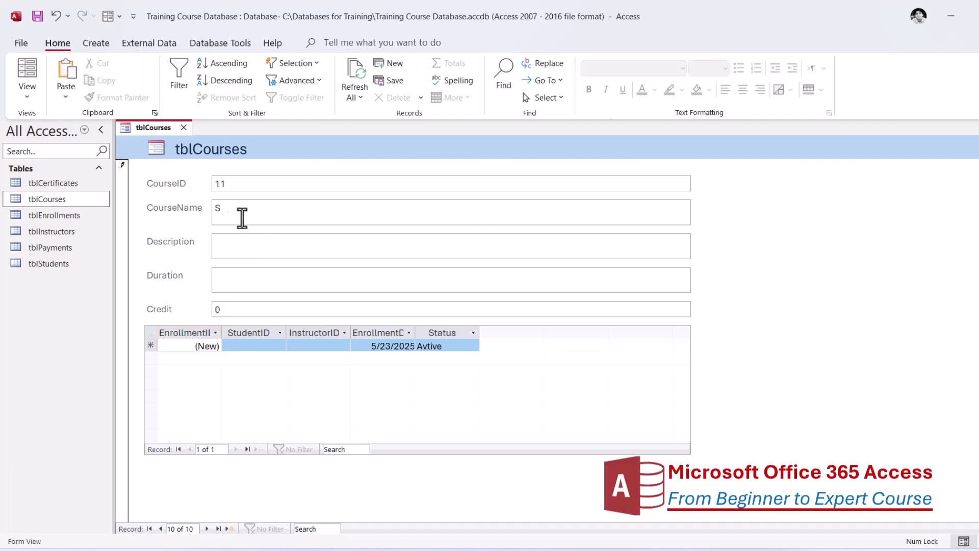
type("TAT")
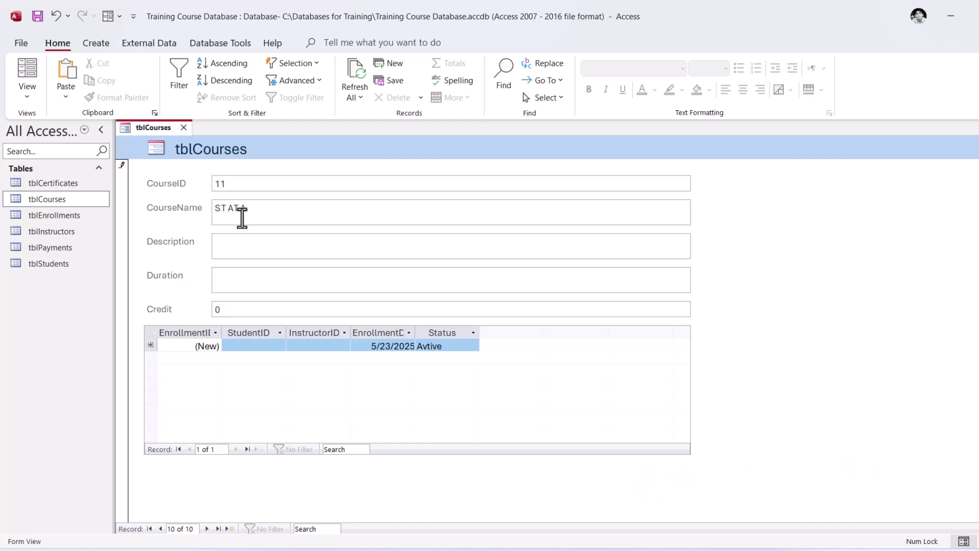
type("A")
left_click(253, 244)
left_click(184, 311)
type("4")
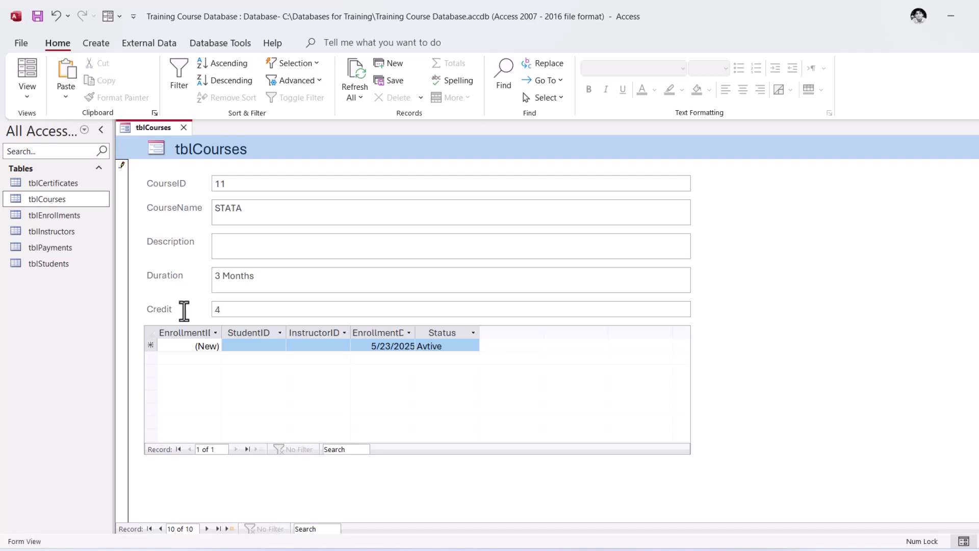
left_click(260, 344)
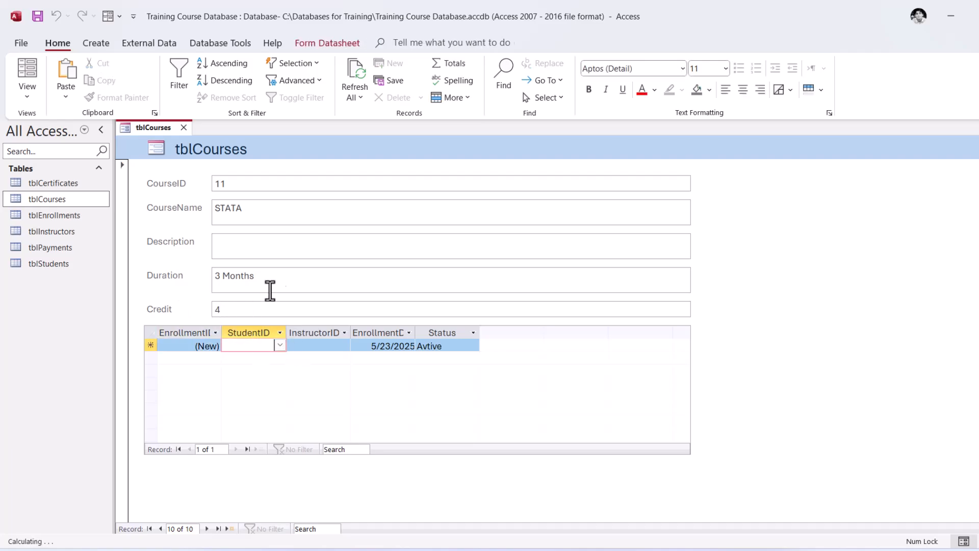
Close the tblCourses form and save its design under the name frmCourses
left_click(183, 186)
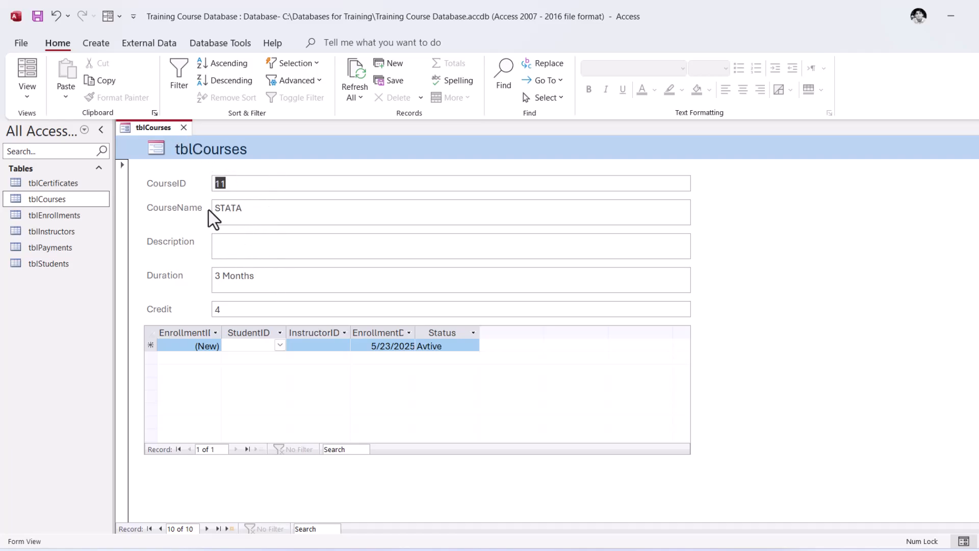
left_click(183, 128)
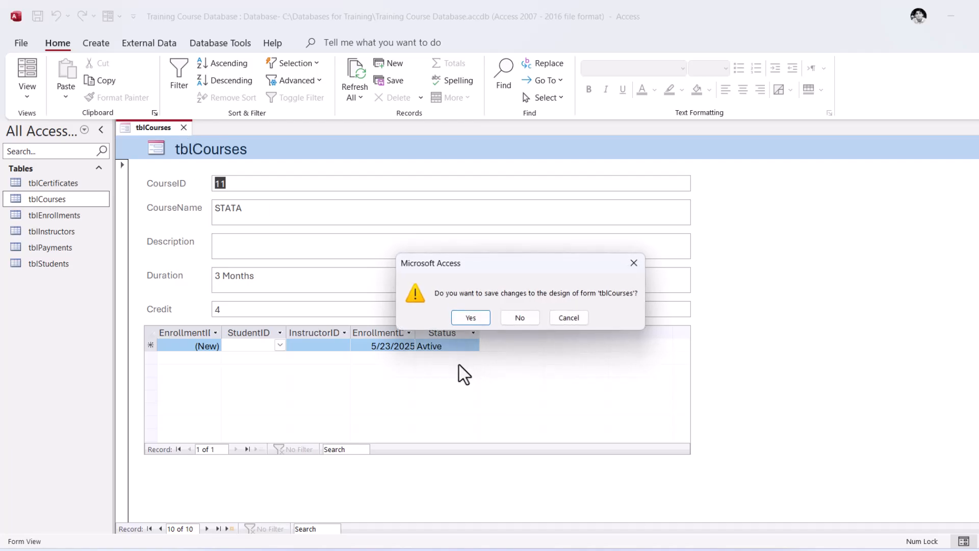
left_click(470, 317)
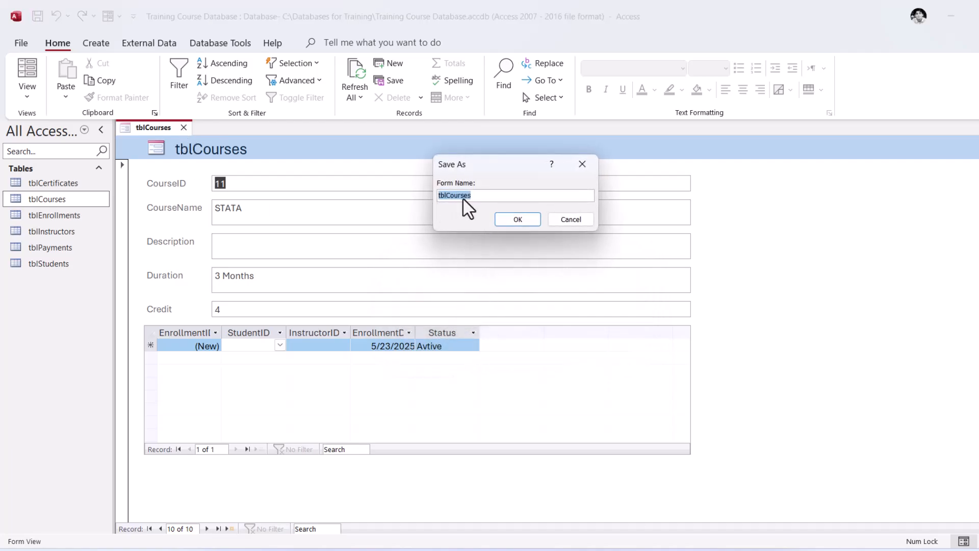
left_click(445, 196)
key("BackSpace")
key("BackSpace")
key("BackSpace")
type("frm")
left_click(516, 219)
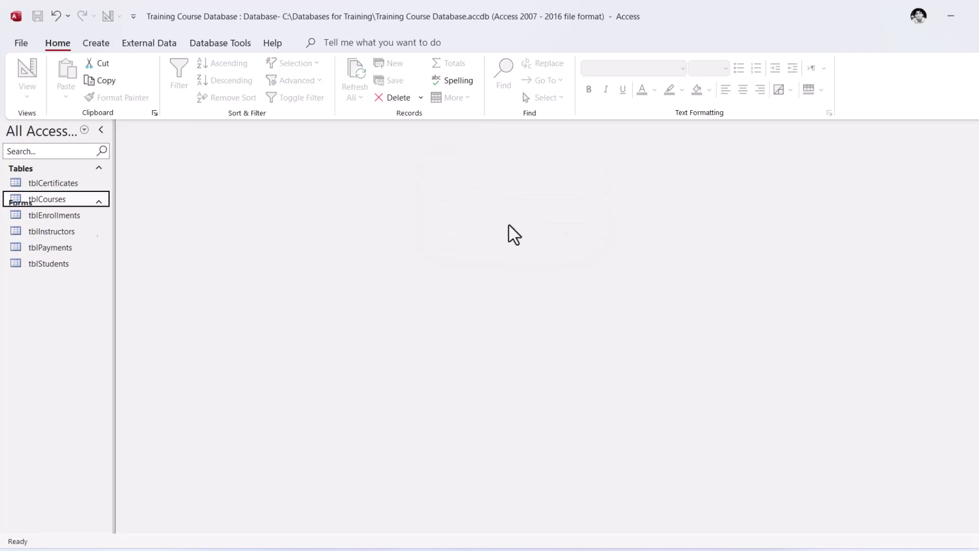
Open the tblCourses table, set the STATA course's Description to Advance, and close the table
left_click(49, 294)
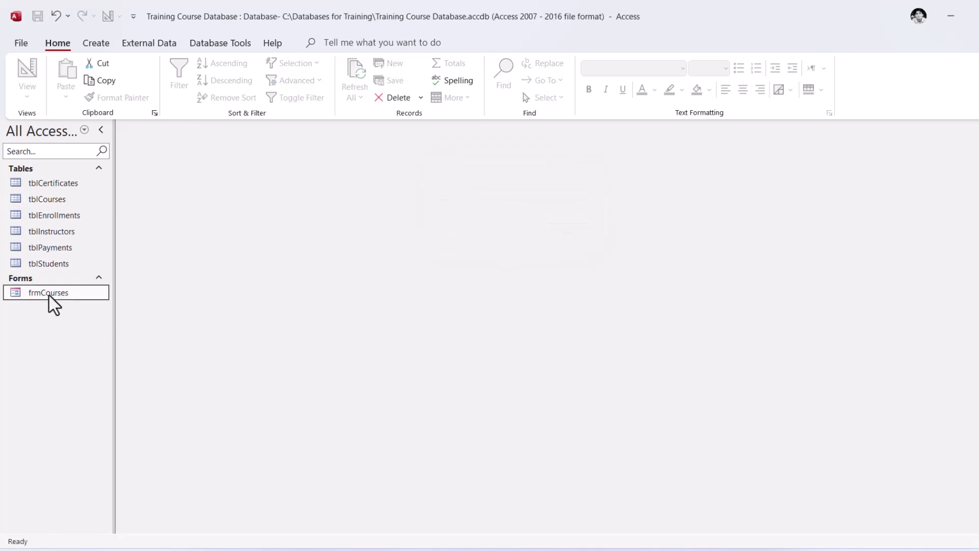
double_click(66, 204)
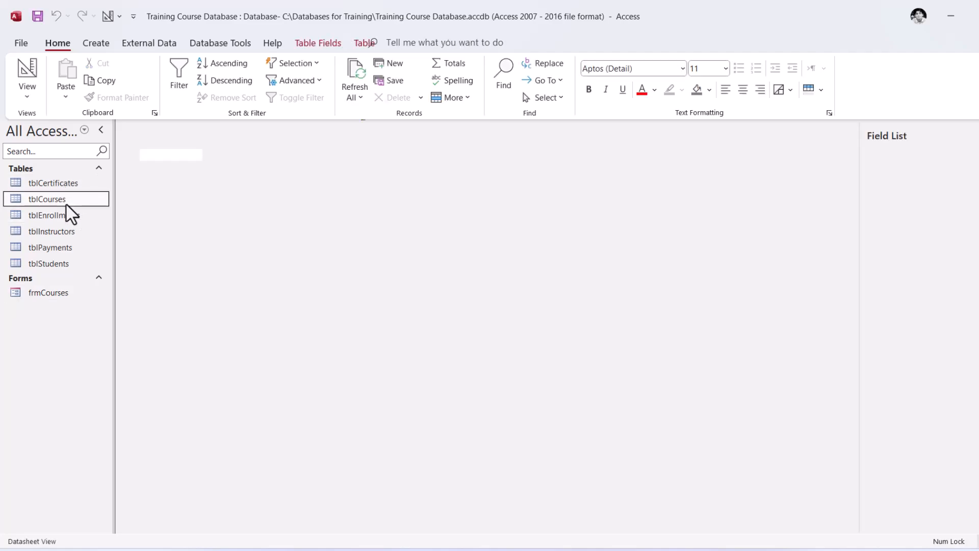
left_click(232, 272)
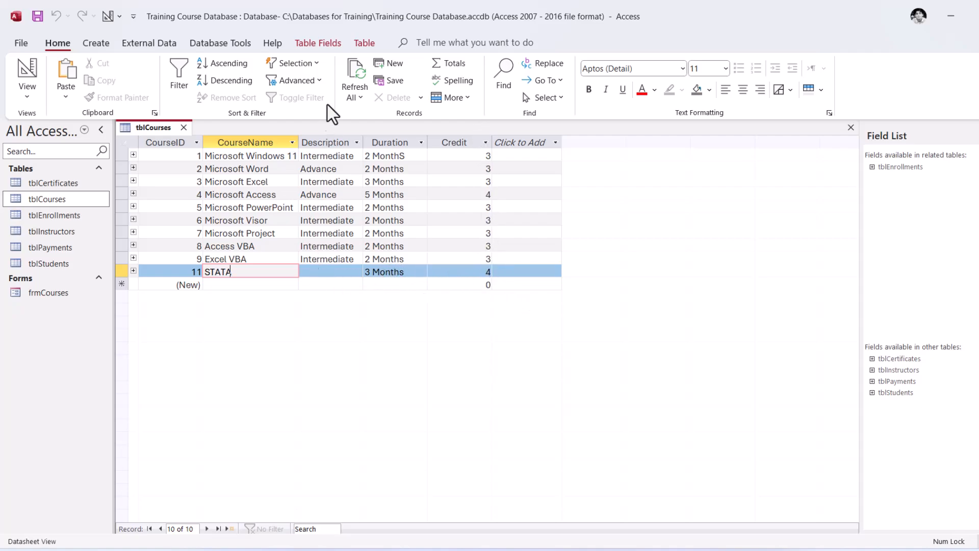
double_click(350, 259)
left_click(331, 276)
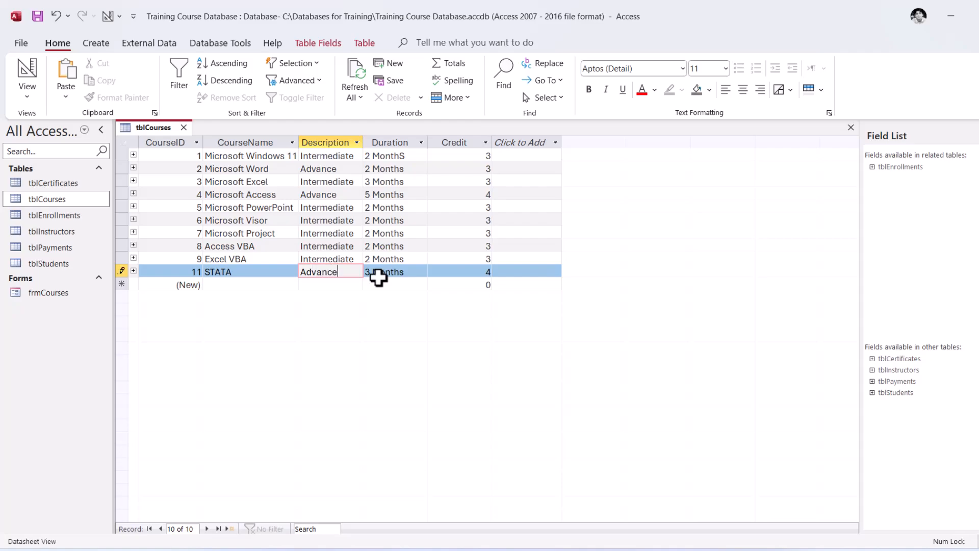
left_click(351, 221)
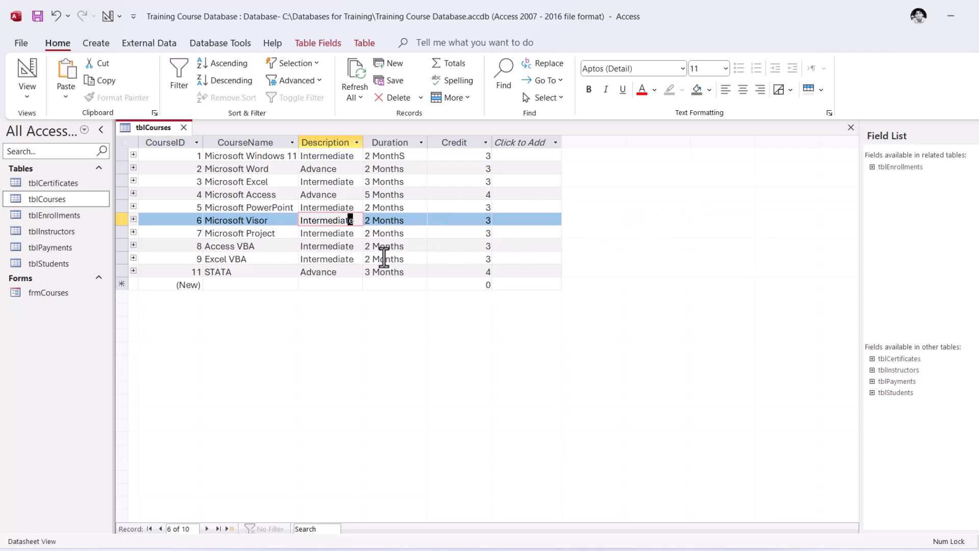
left_click(184, 127)
In frmCourses, add an enrollment with StudentID 2 and InstructorID 2 to the Microsoft Windows 11 course, and close the form
double_click(48, 294)
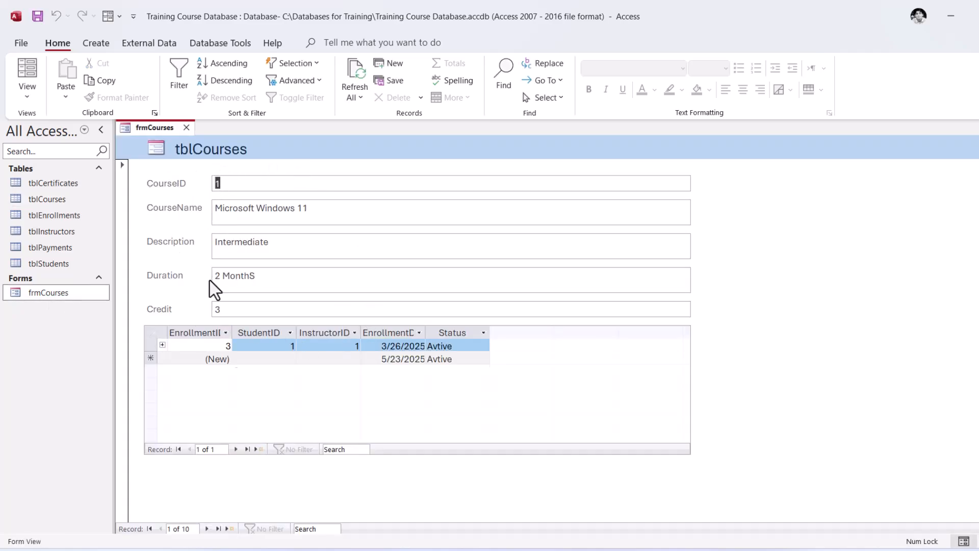
left_click(255, 360)
left_click(290, 358)
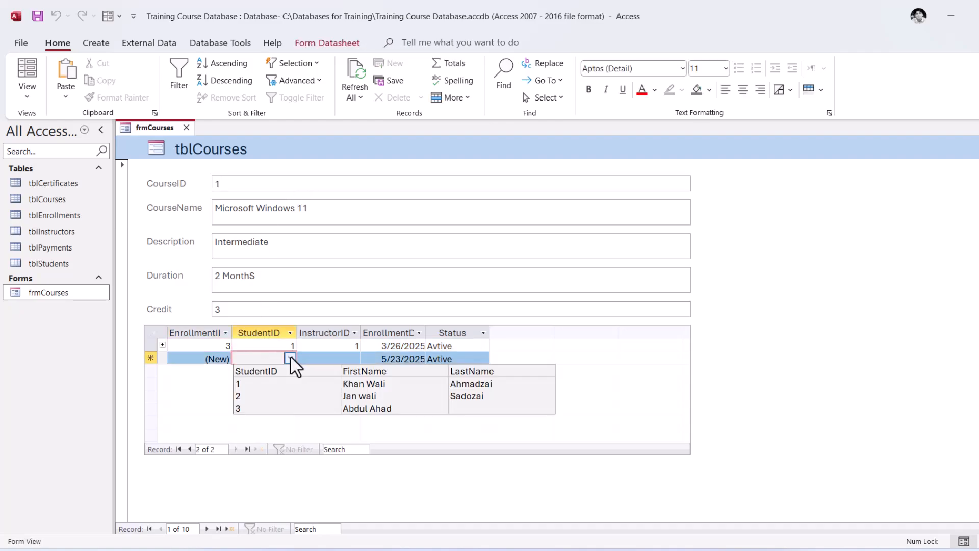
left_click(354, 396)
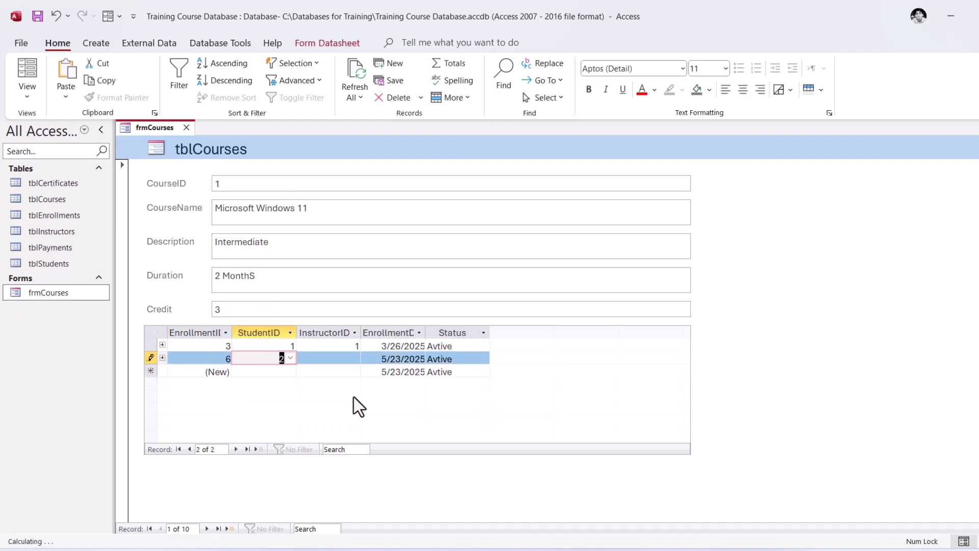
left_click(339, 358)
left_click(354, 359)
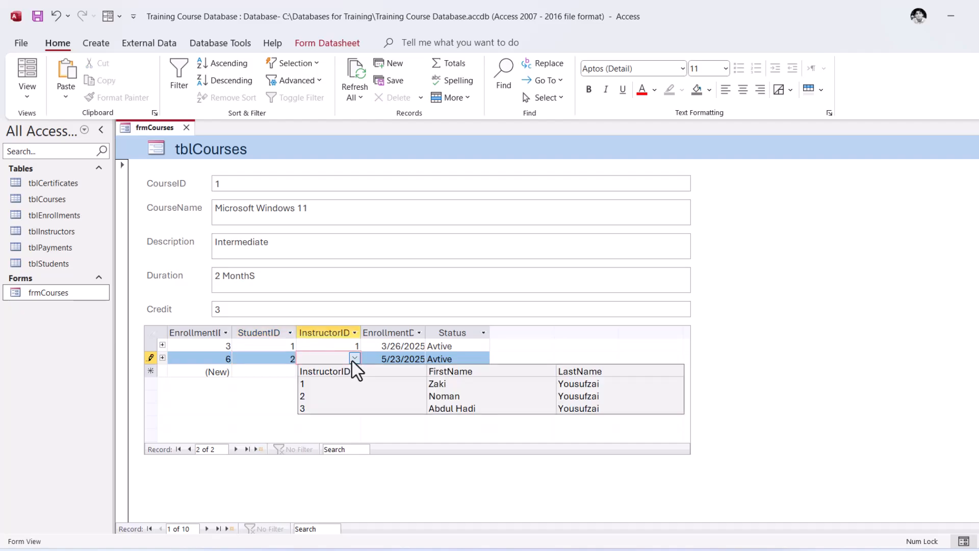
left_click(343, 397)
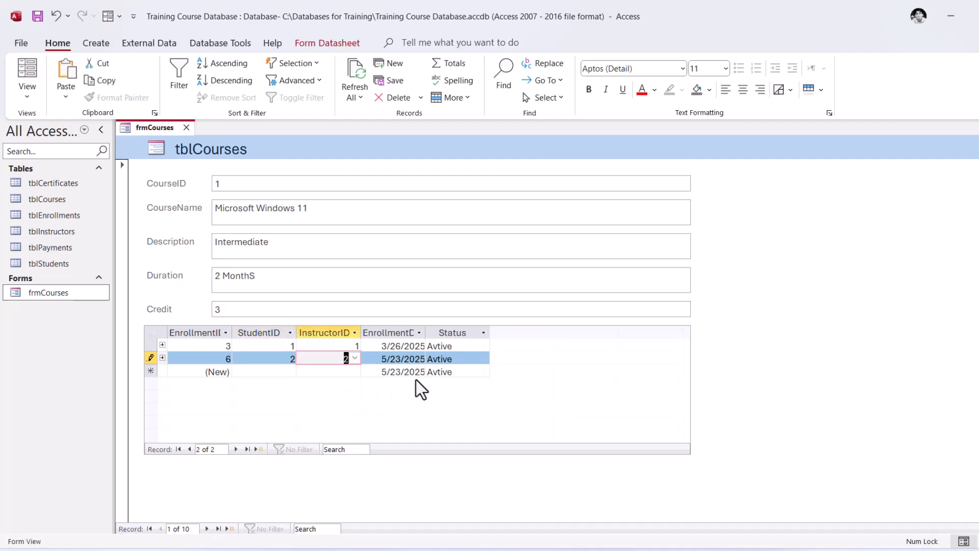
left_click(346, 376)
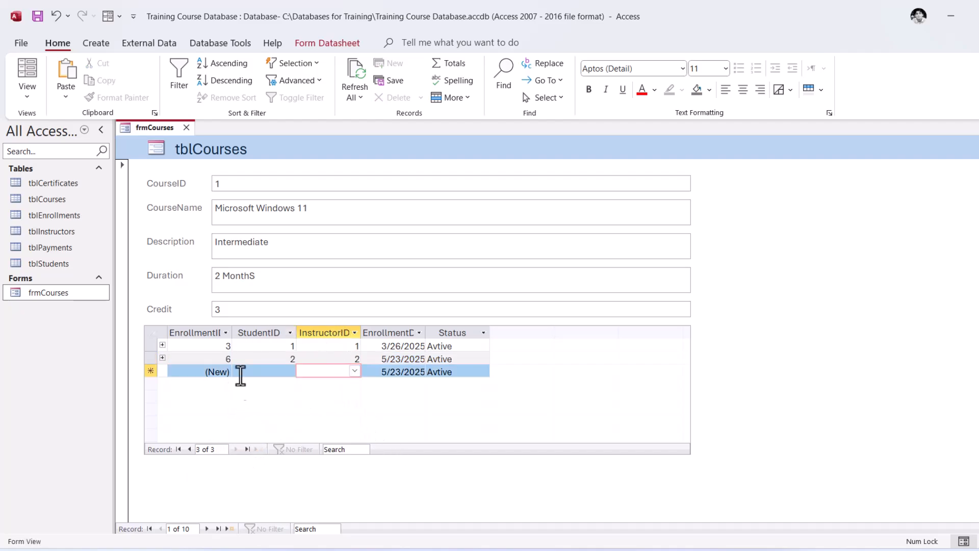
left_click(186, 127)
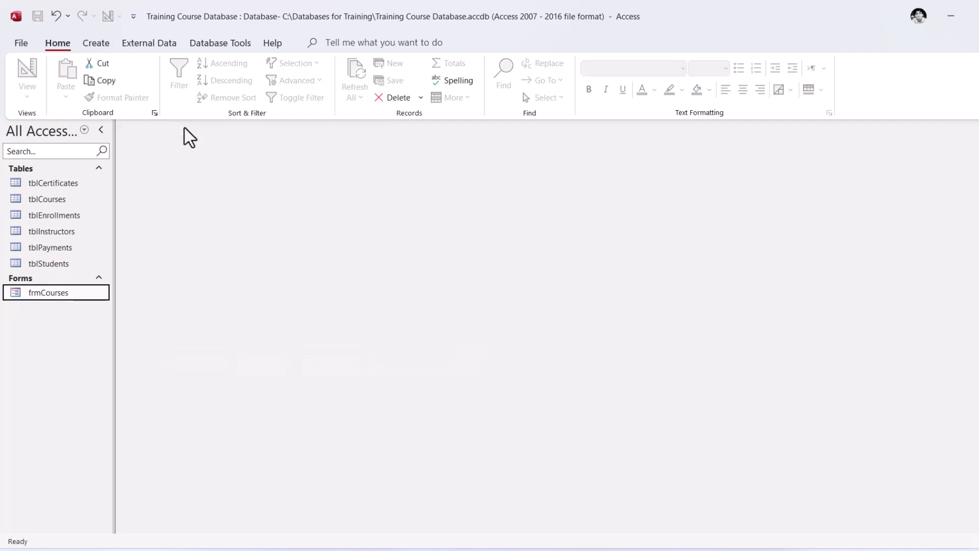
Check the enrollment records in the tblEnrollments table and in the frmCourses subform, closing each one after viewing
left_click(75, 225)
double_click(72, 219)
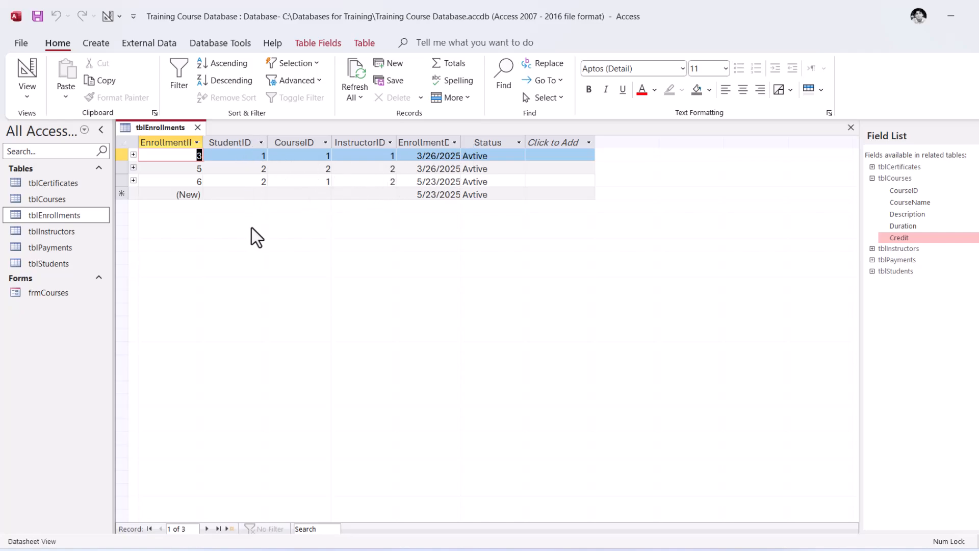
left_click(197, 128)
left_click(61, 294)
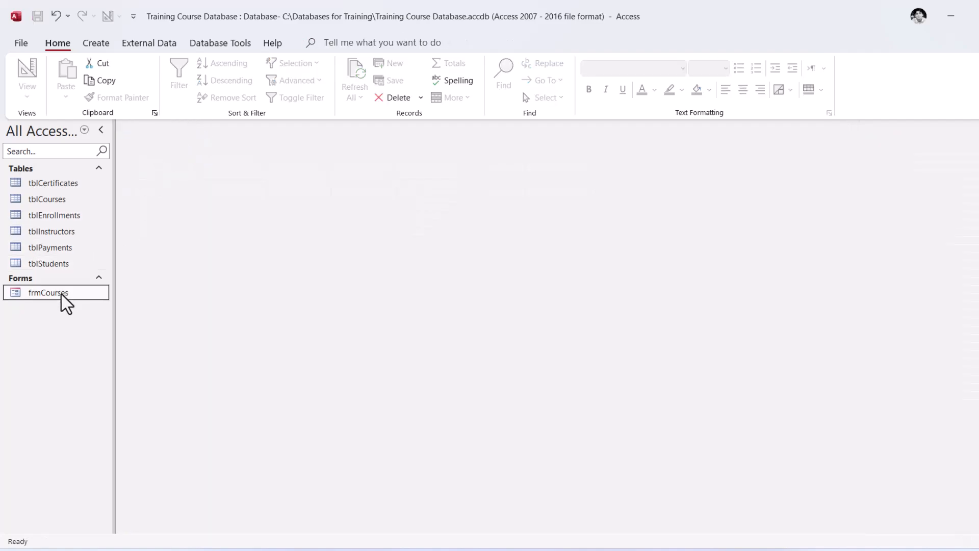
double_click(62, 294)
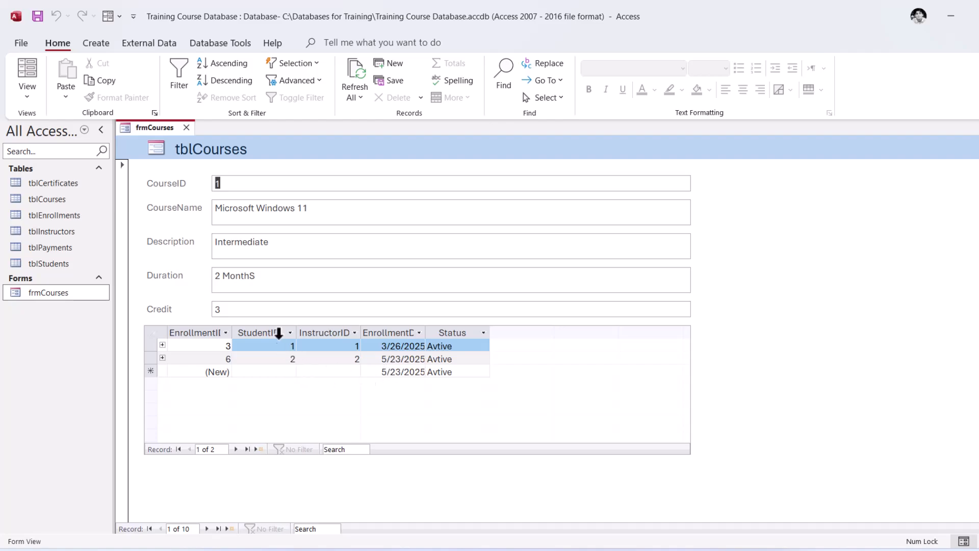
left_click(186, 127)
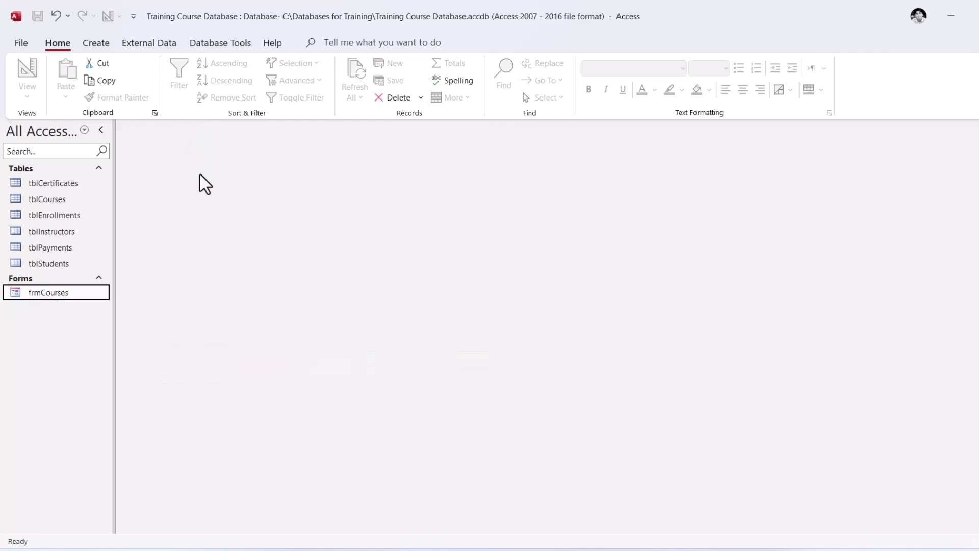
Create a new blank form in Design View
left_click(65, 202)
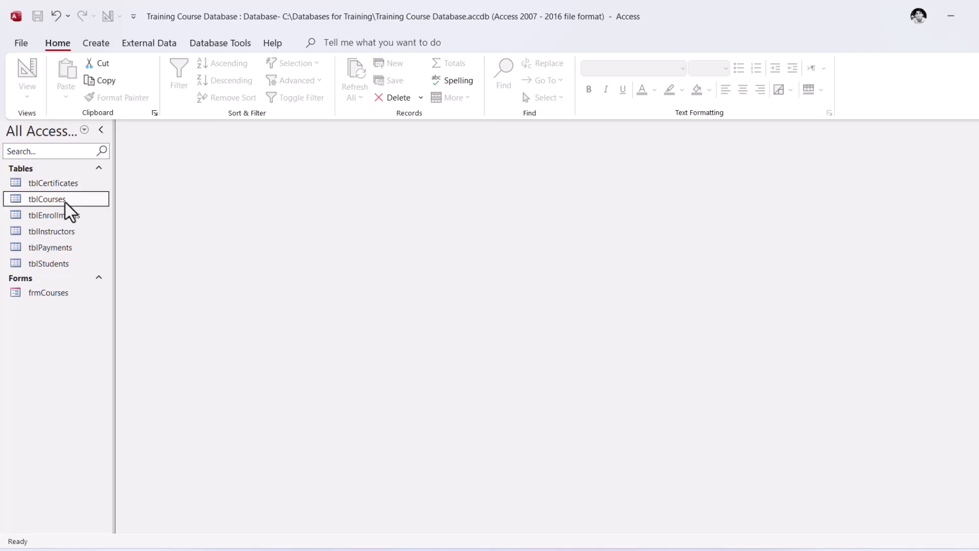
left_click(96, 44)
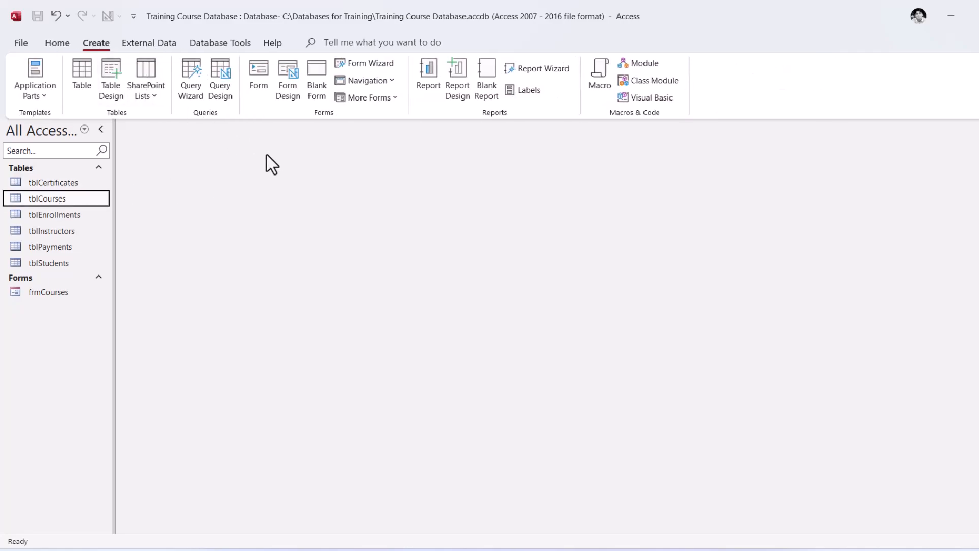
left_click(287, 92)
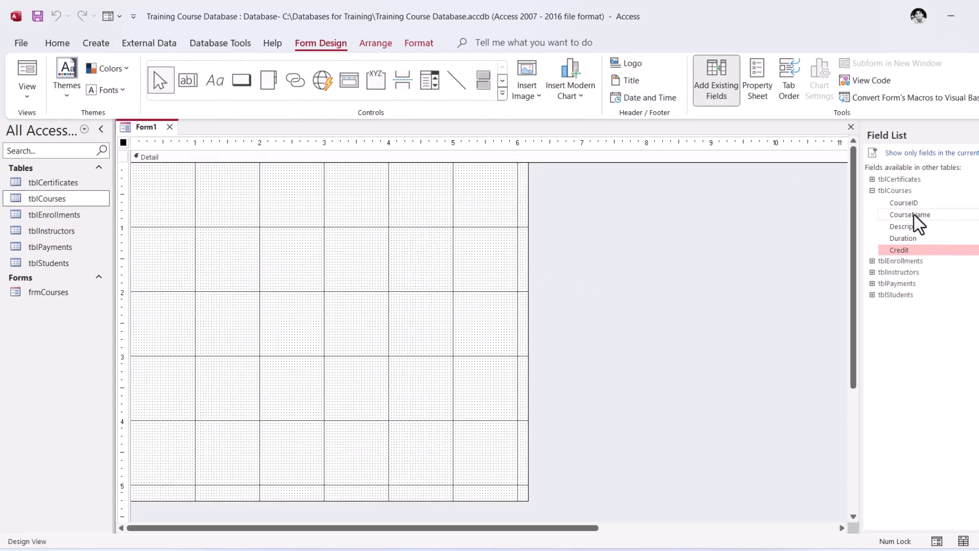
left_click(910, 204)
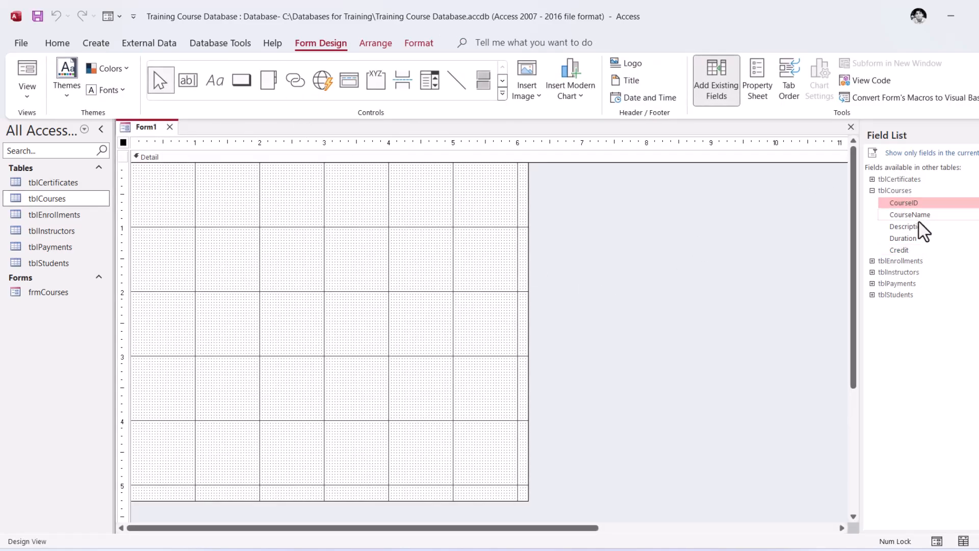
left_click(912, 250)
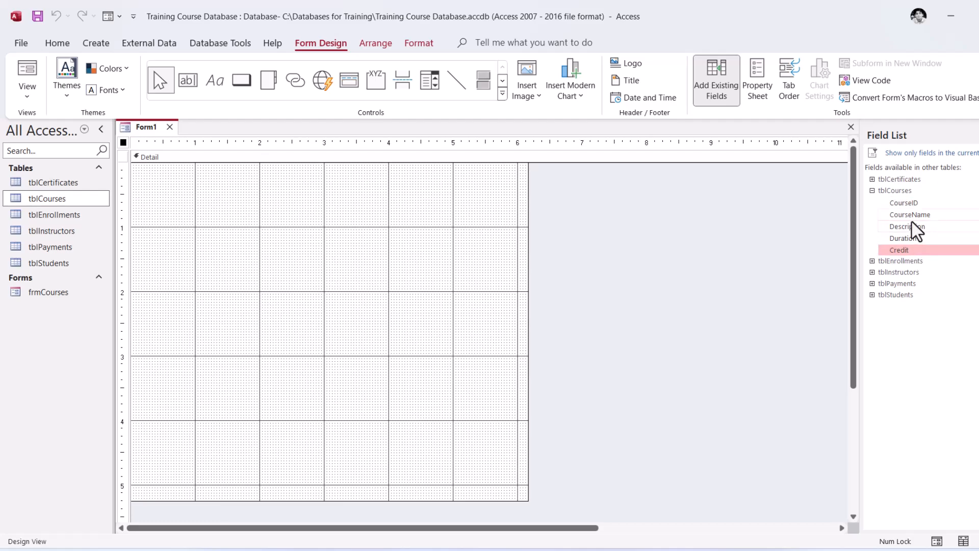
left_click(914, 205)
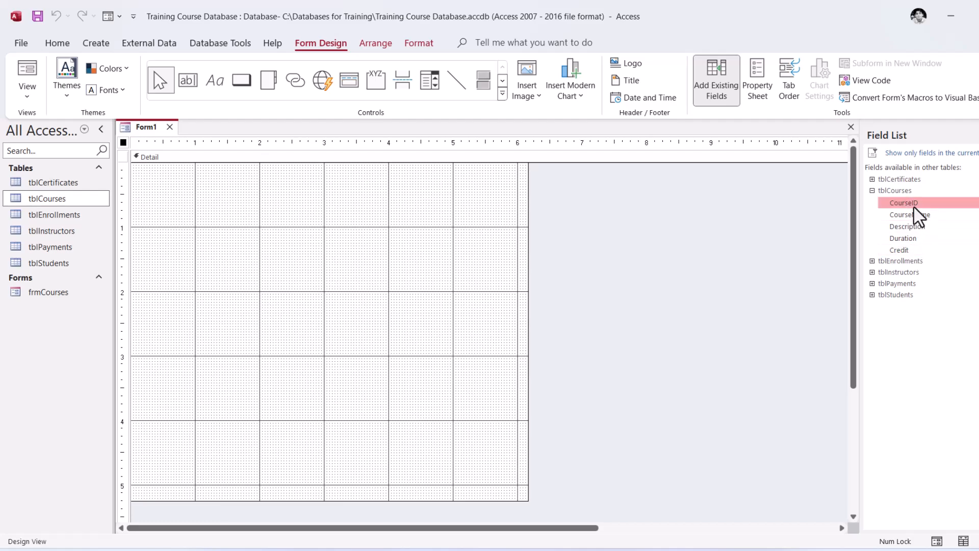
left_click(912, 216)
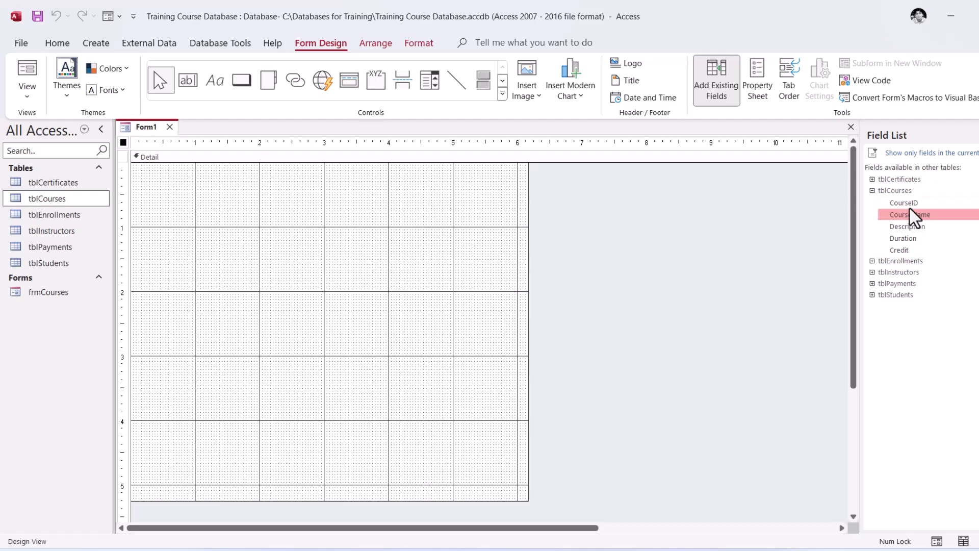
Place the tblCourses fields CourseID, CourseName, Description, Duration and Credit one below another in the form's Detail section
left_click(906, 205)
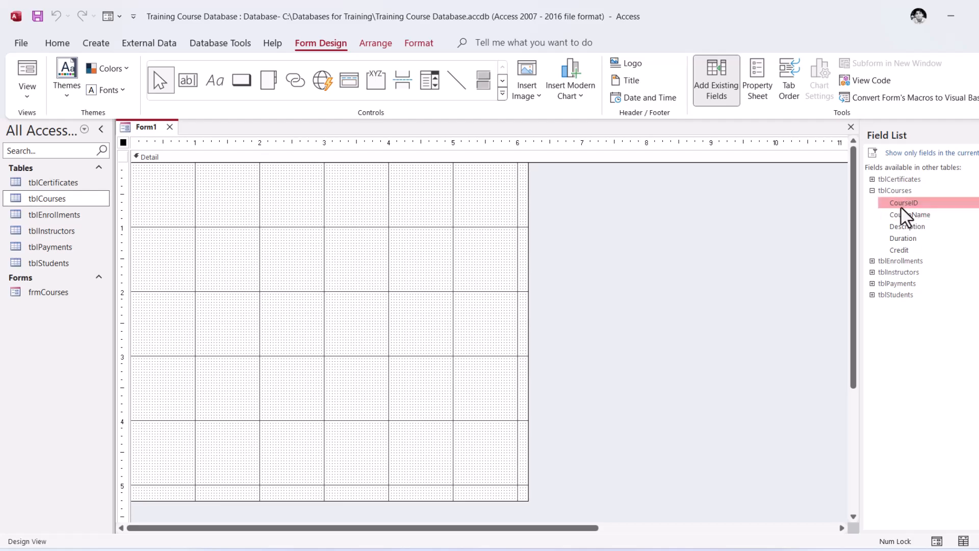
left_click_drag(907, 206, 179, 182)
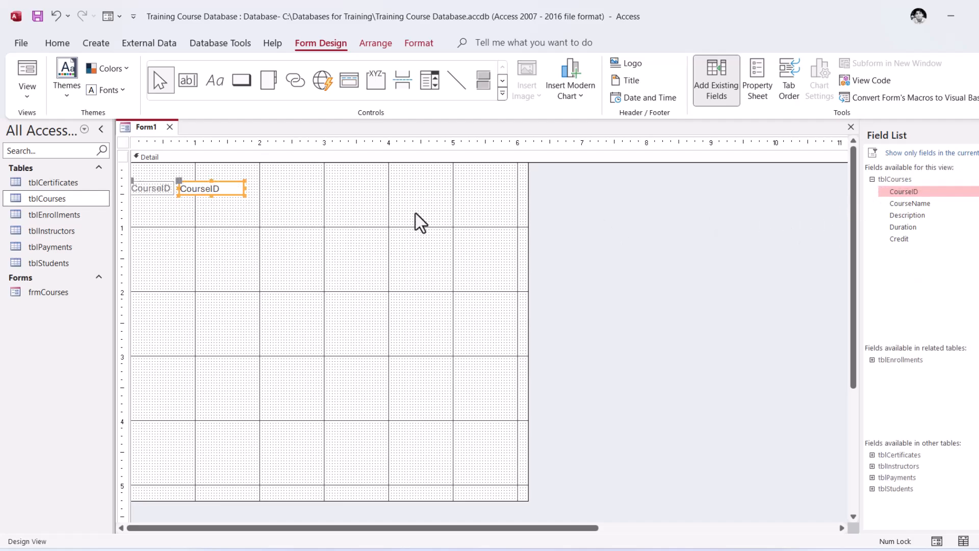
left_click_drag(906, 207, 199, 217)
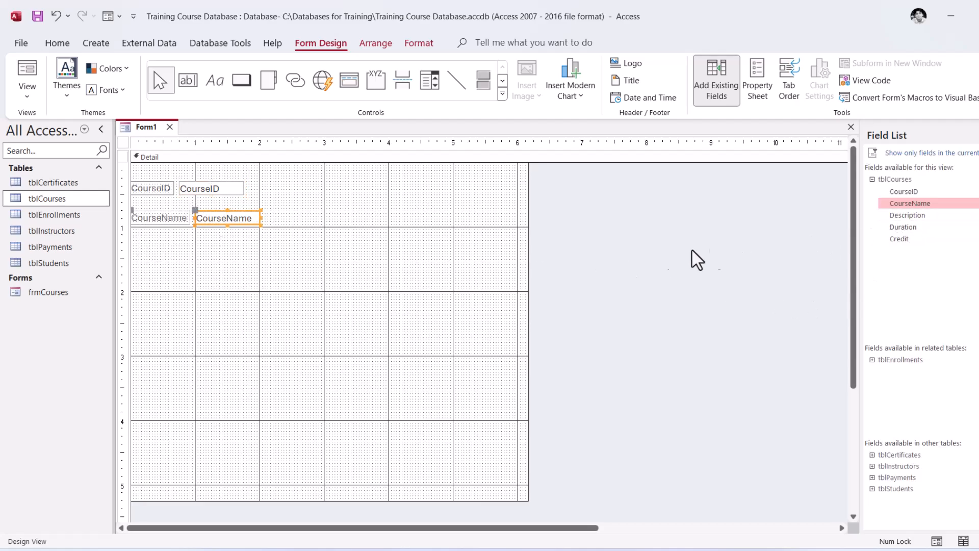
left_click_drag(905, 224, 194, 254)
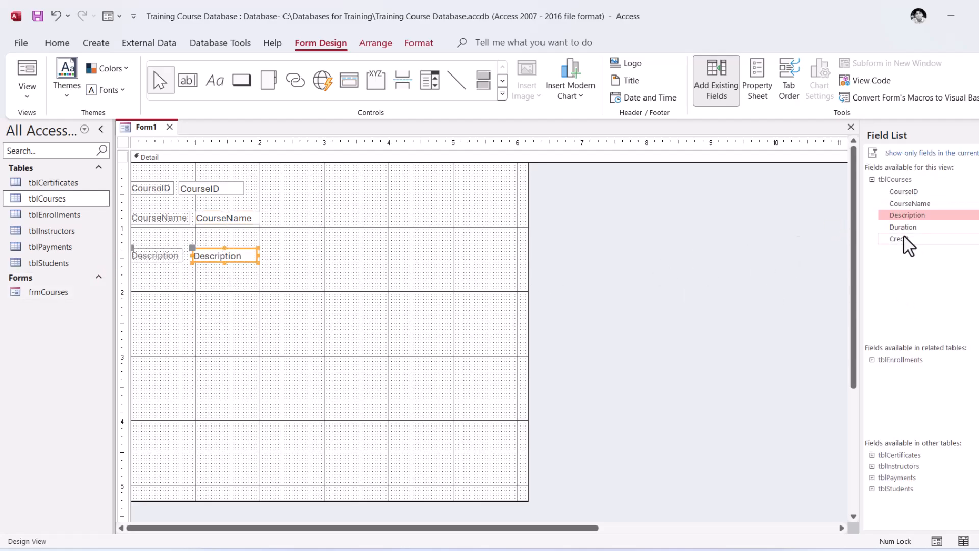
left_click_drag(903, 228, 193, 280)
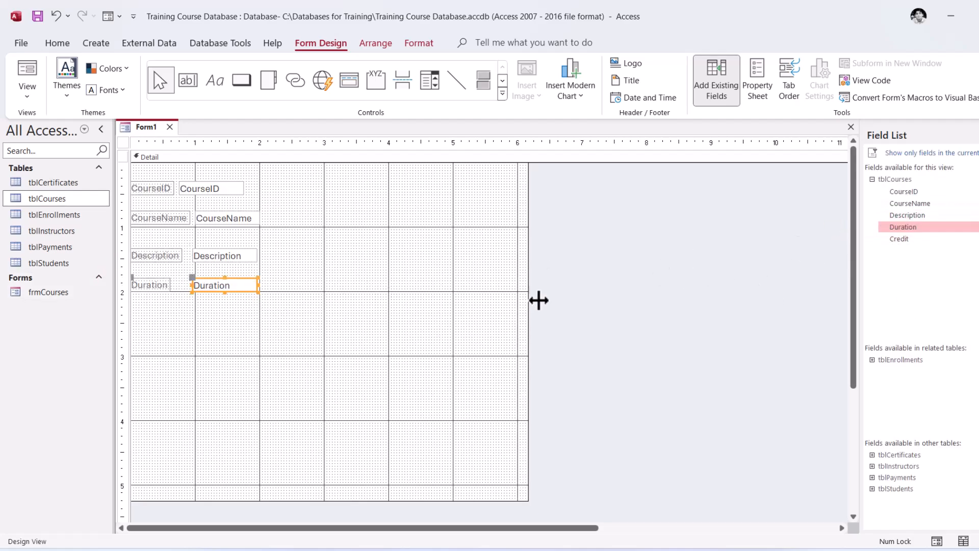
left_click_drag(902, 240, 209, 305)
left_click(366, 348)
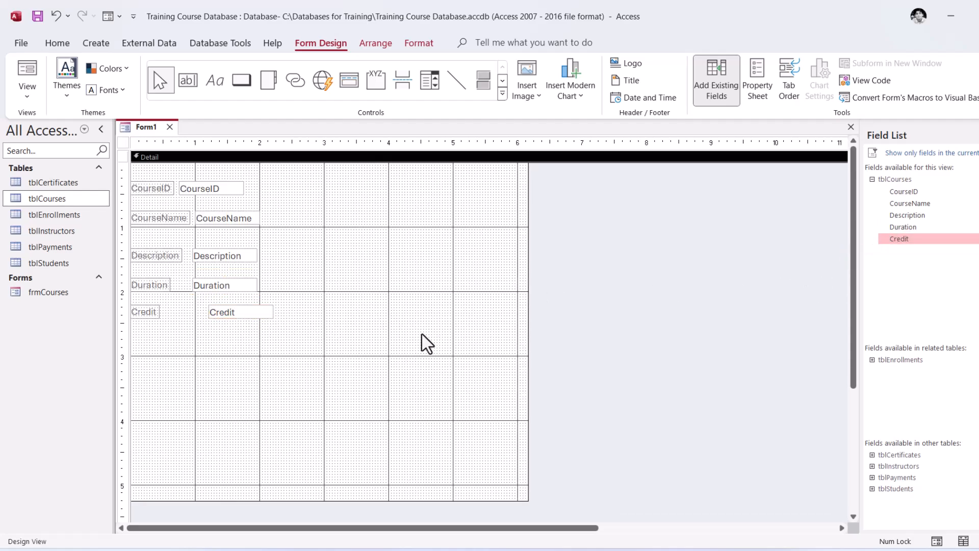
left_click_drag(321, 349, 218, 182)
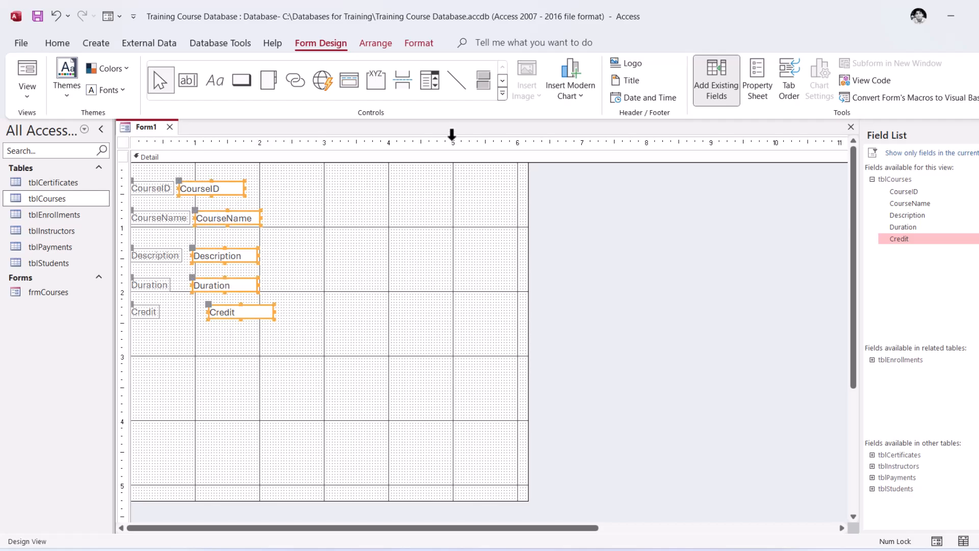
left_click(375, 44)
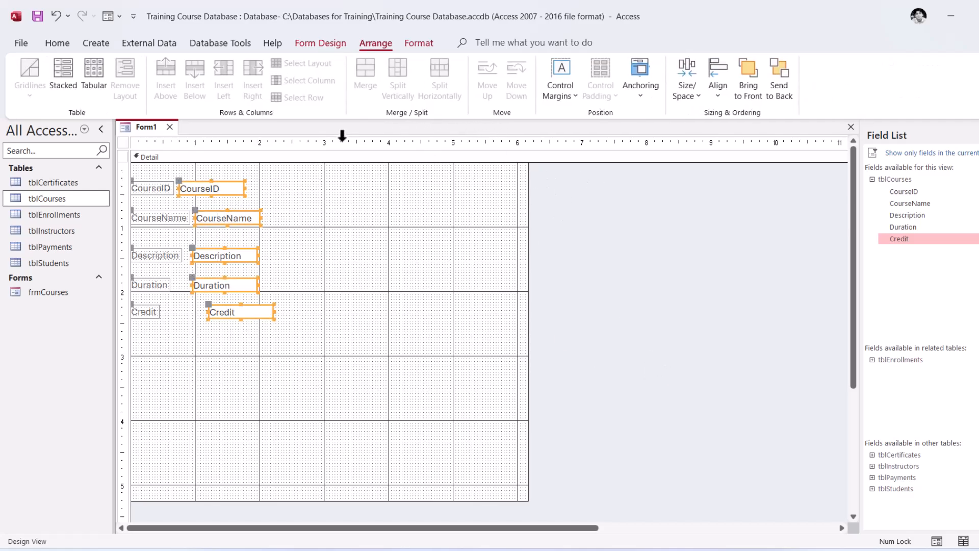
left_click(357, 318)
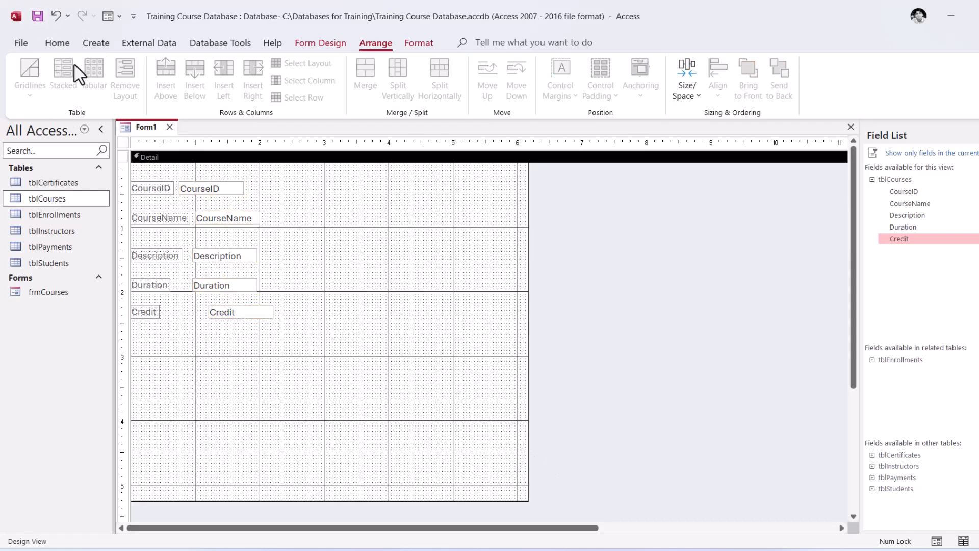
left_click(316, 44)
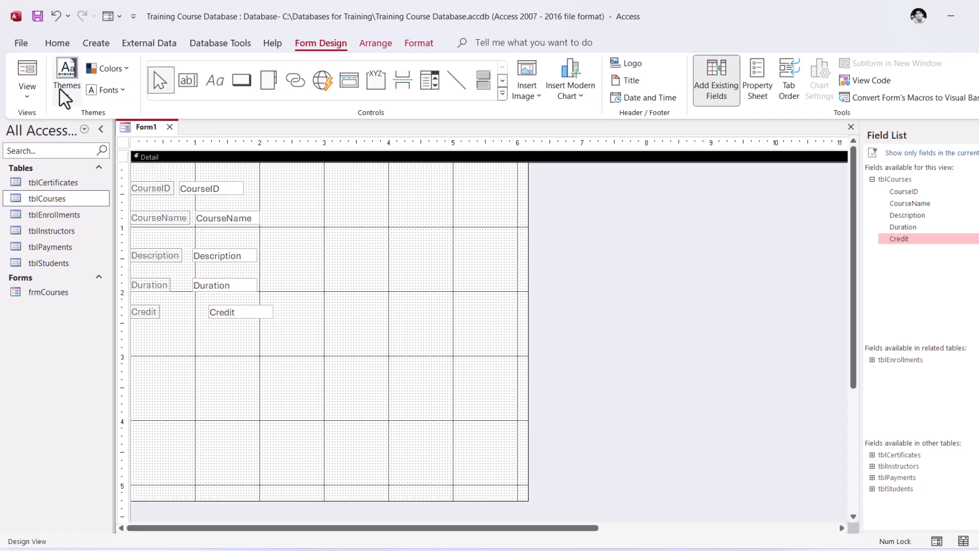
Switch the new form to Form View and start a new course record with the CourseName Power Query
left_click(32, 97)
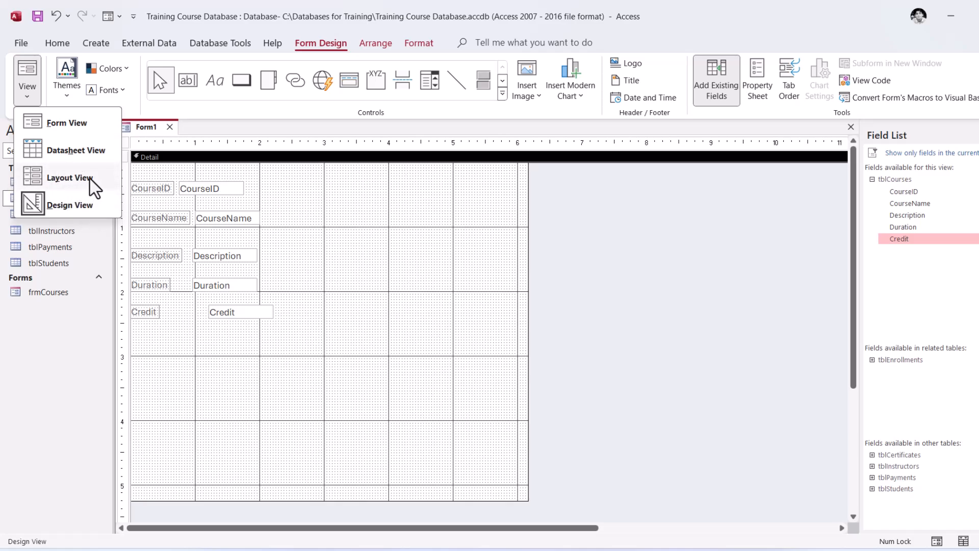
left_click(77, 136)
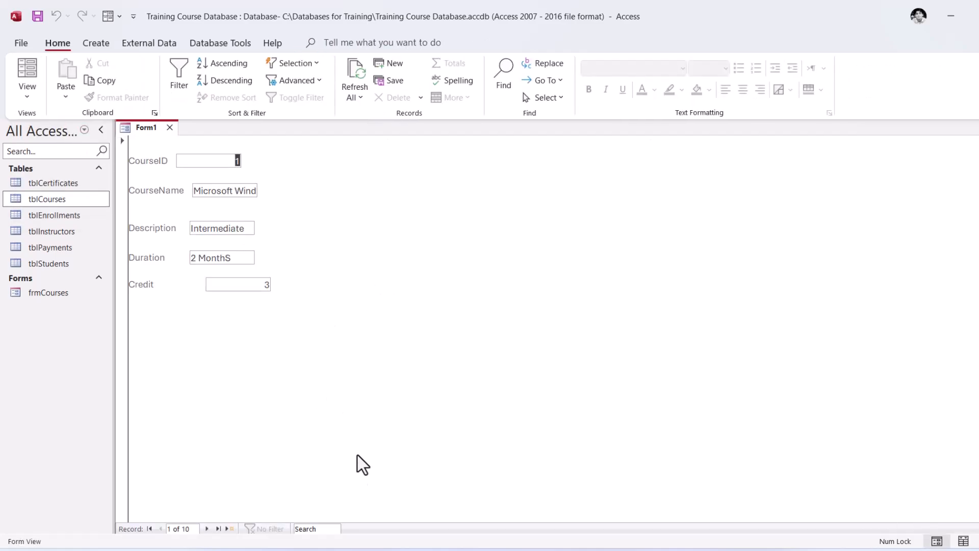
left_click(228, 528)
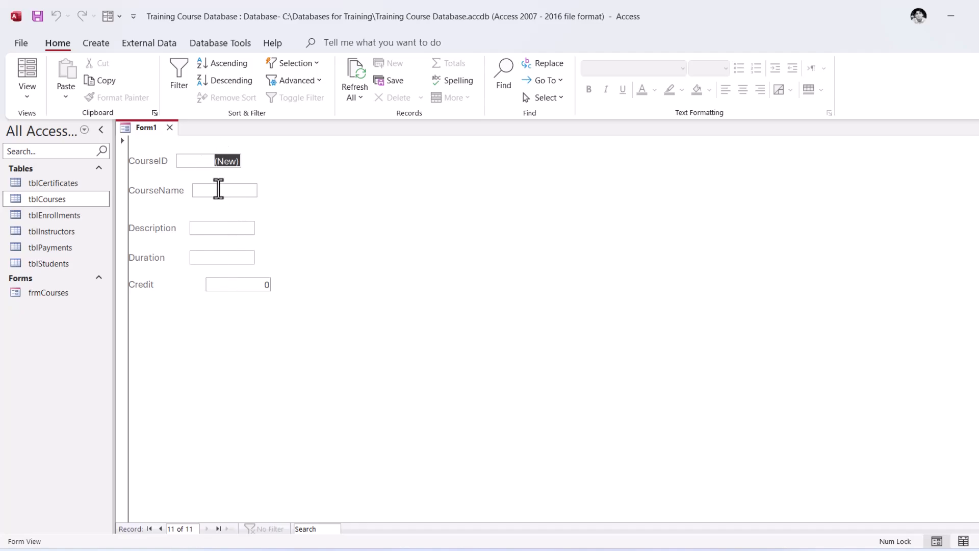
left_click(219, 187)
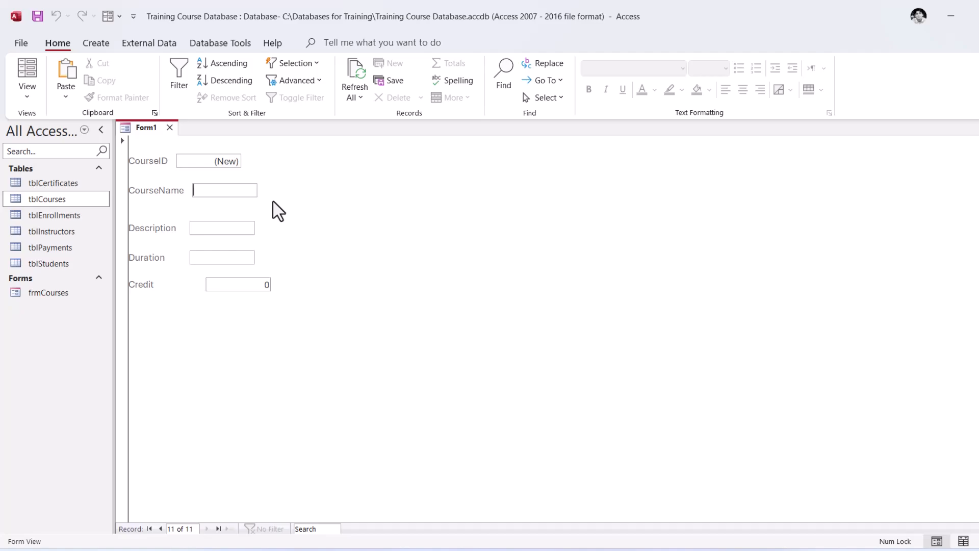
type("Power")
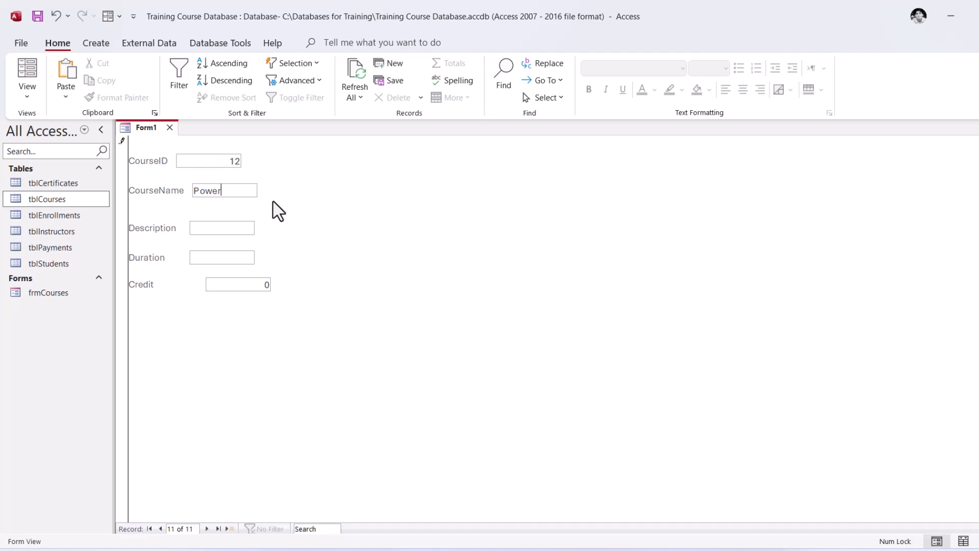
type(" Query")
Complete the Power Query record with Description Advance, Duration 4 Months and Credit 3, and close the form without saving its design
left_click(236, 228)
type("Advance")
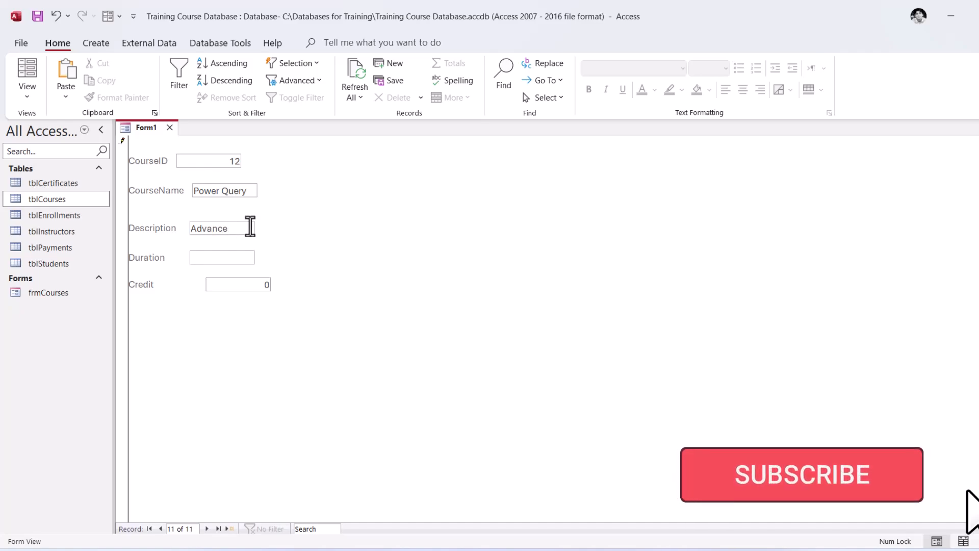
left_click(224, 258)
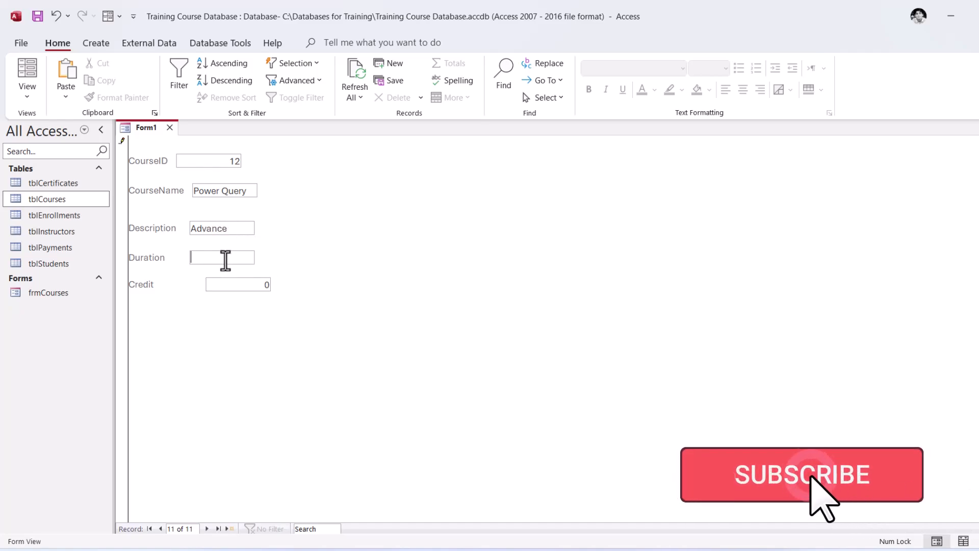
type("4 Months")
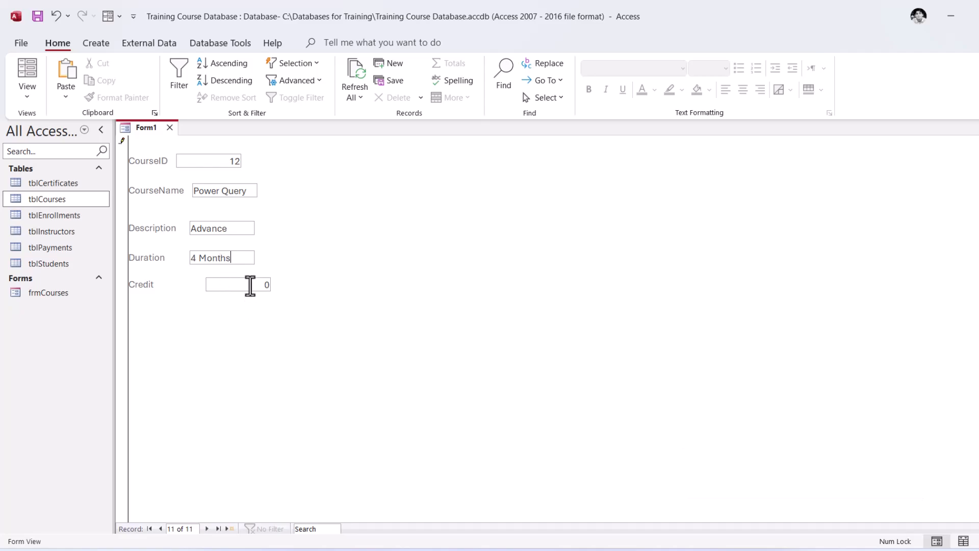
left_click_drag(259, 286, 292, 286)
type("3")
left_click(231, 529)
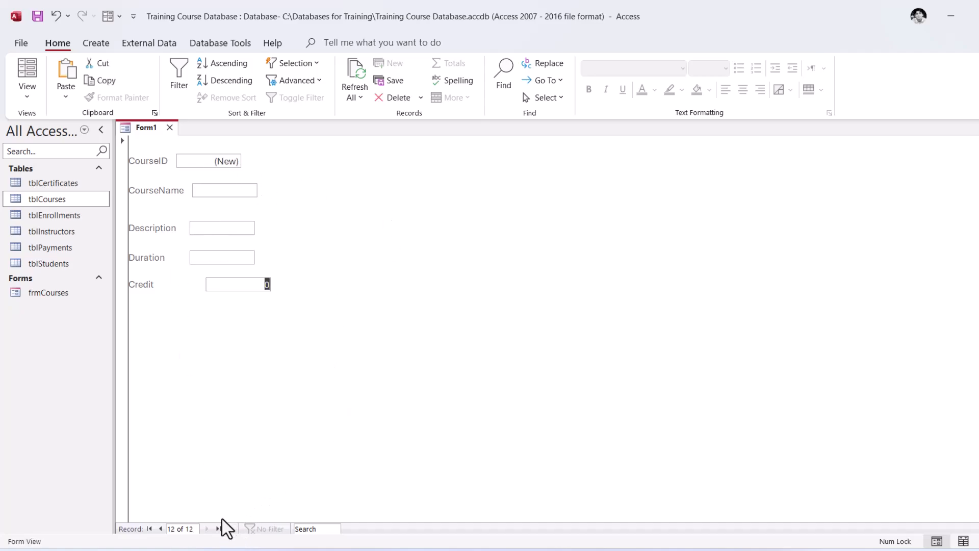
left_click(161, 528)
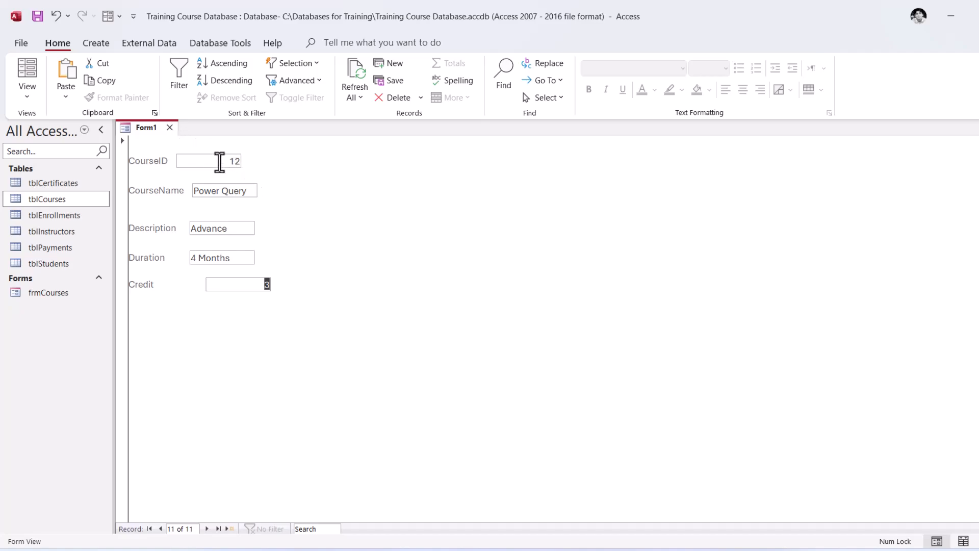
left_click(170, 127)
left_click(518, 317)
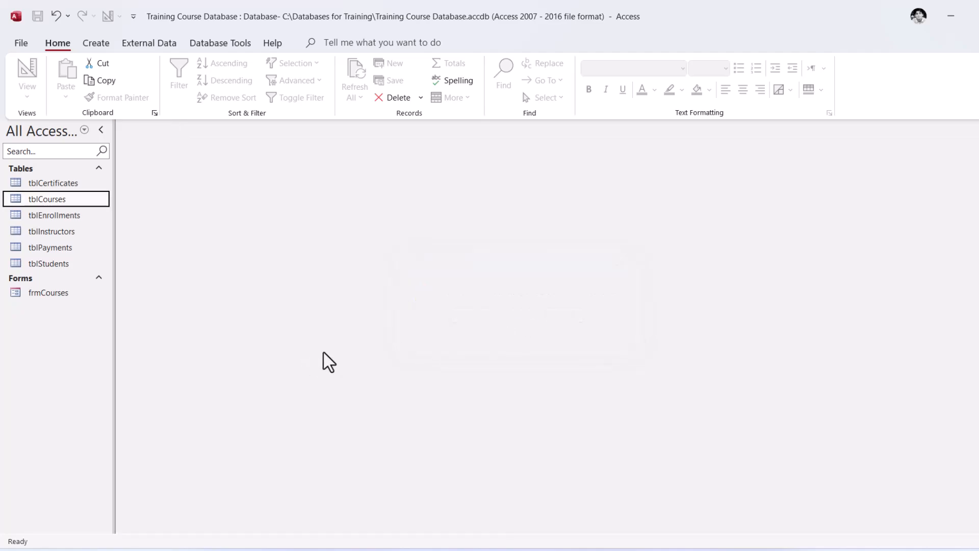
Check the Power Query record in the tblCourses table and close the table
double_click(49, 204)
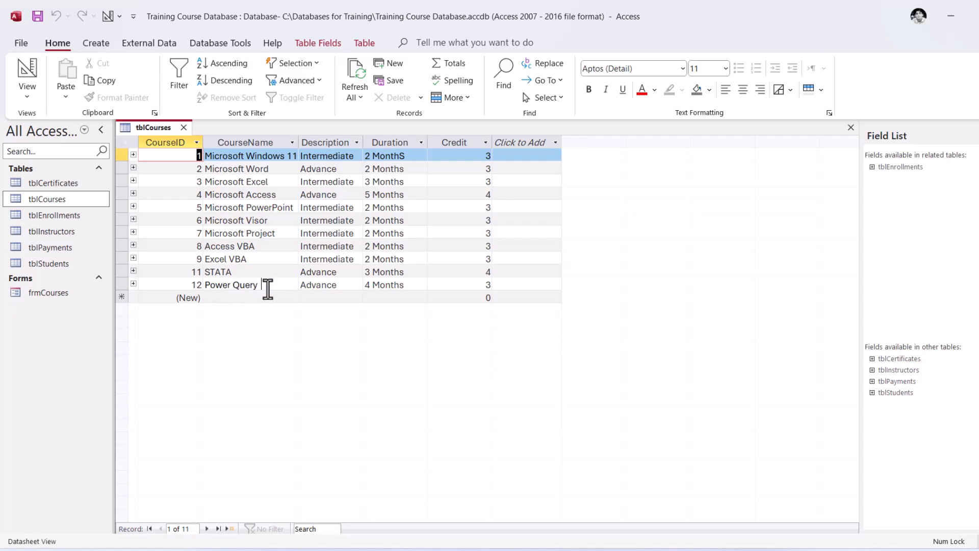
left_click(267, 288)
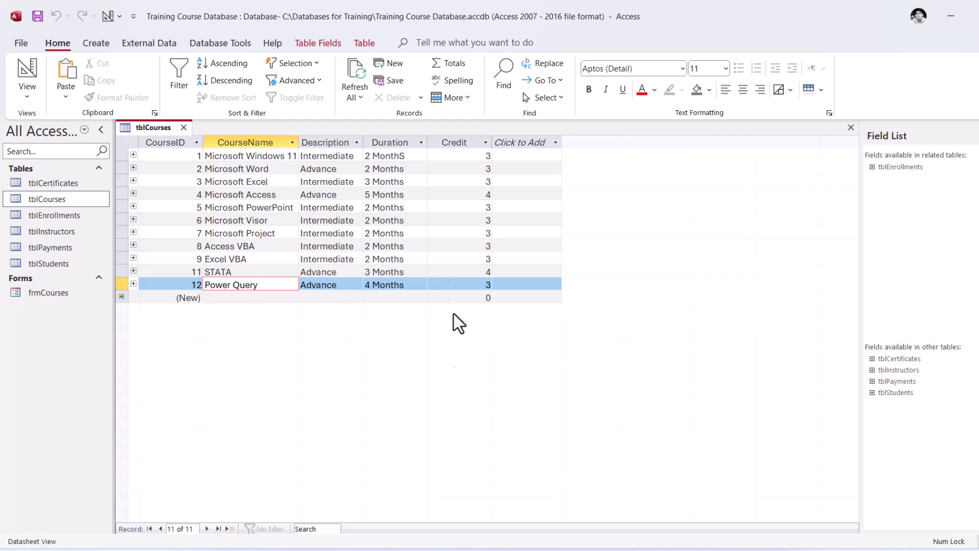
left_click(183, 128)
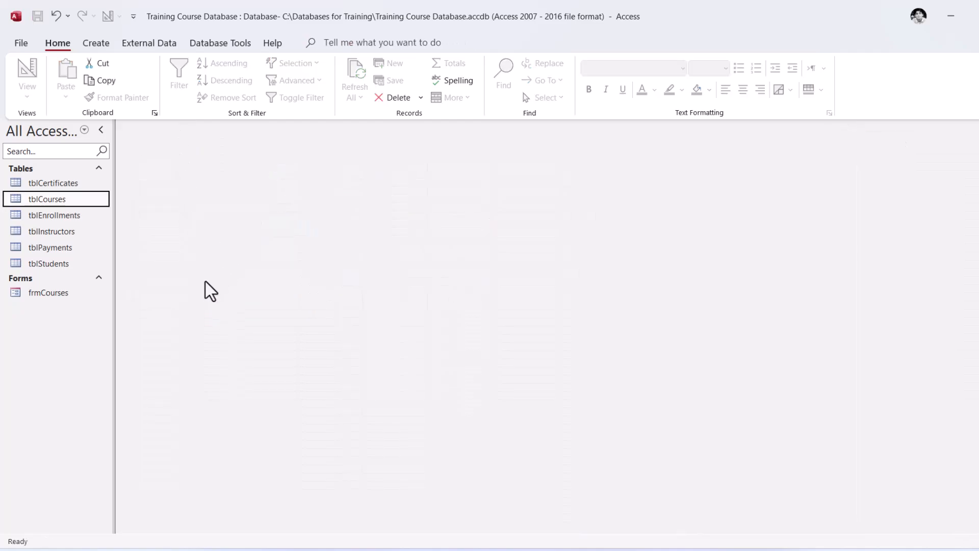